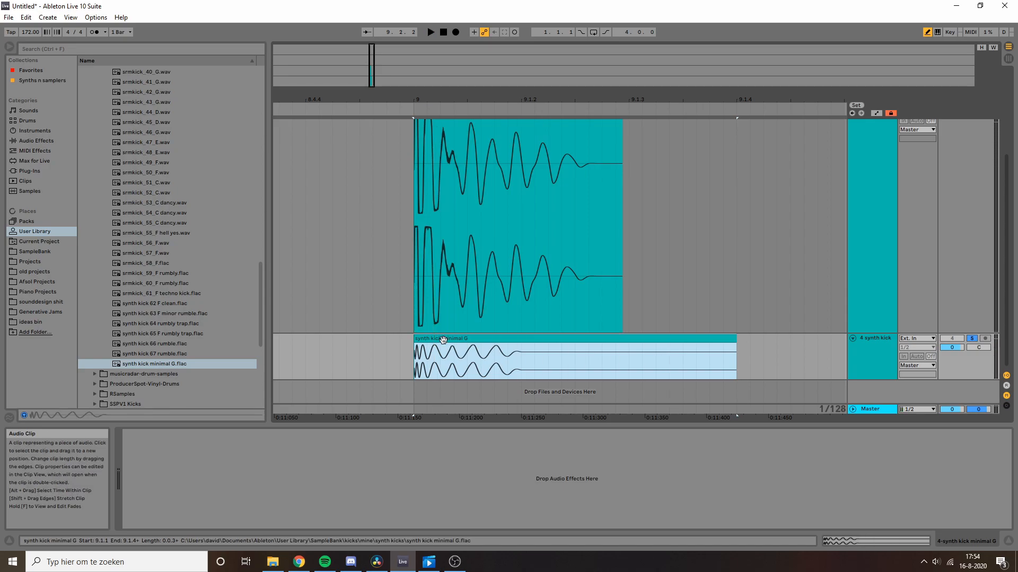
Step: Audition the synth kick clip, then show the Serum track's MIDI clip with its single sustained note
key("space")
key("space")
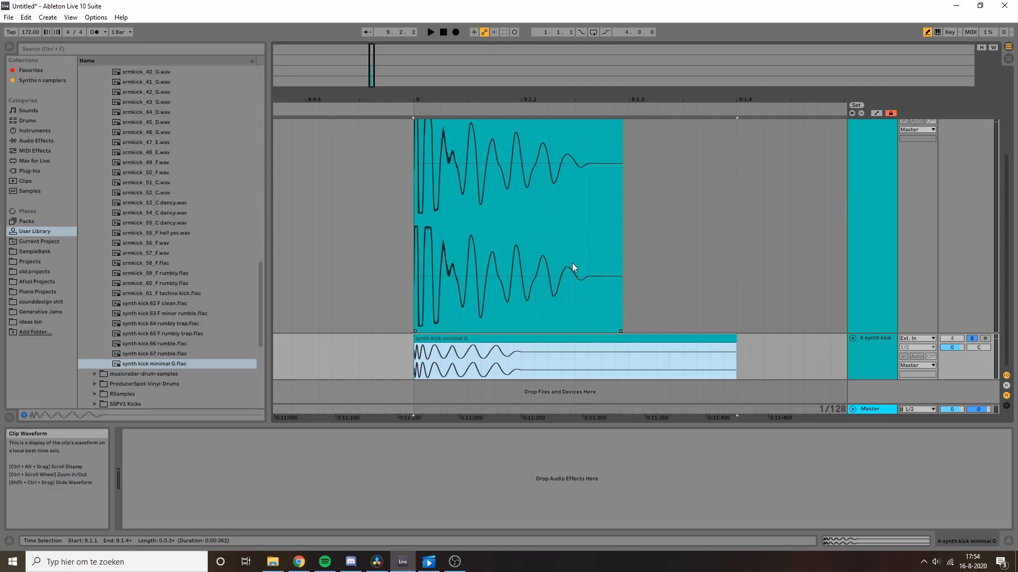
scroll(551, 265, "up", 2)
left_click(475, 161)
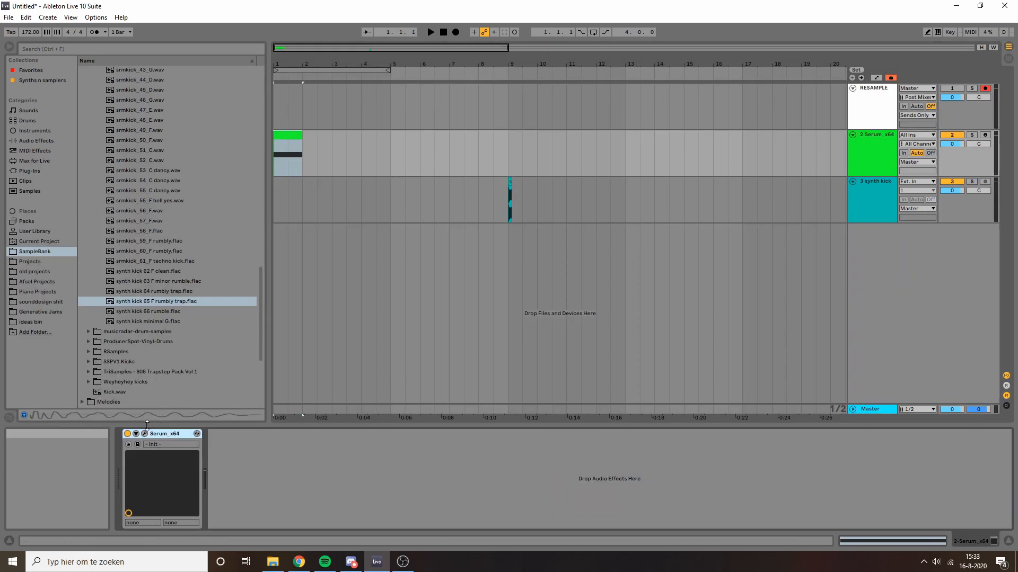
Step: Open Serum's editor on the oscillator page with Table Edit closed, and reposition its window
left_click(196, 433)
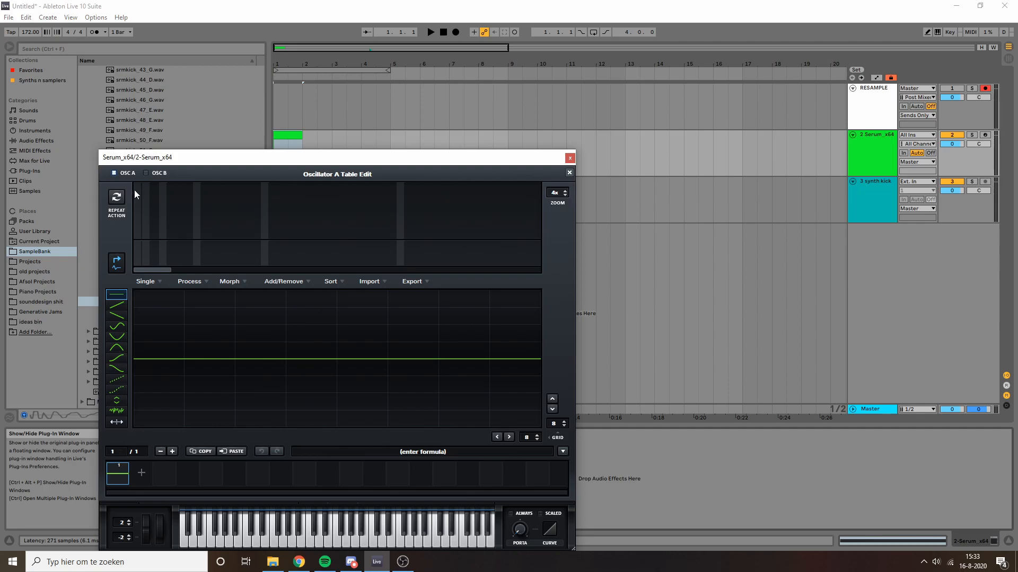
left_click(569, 173)
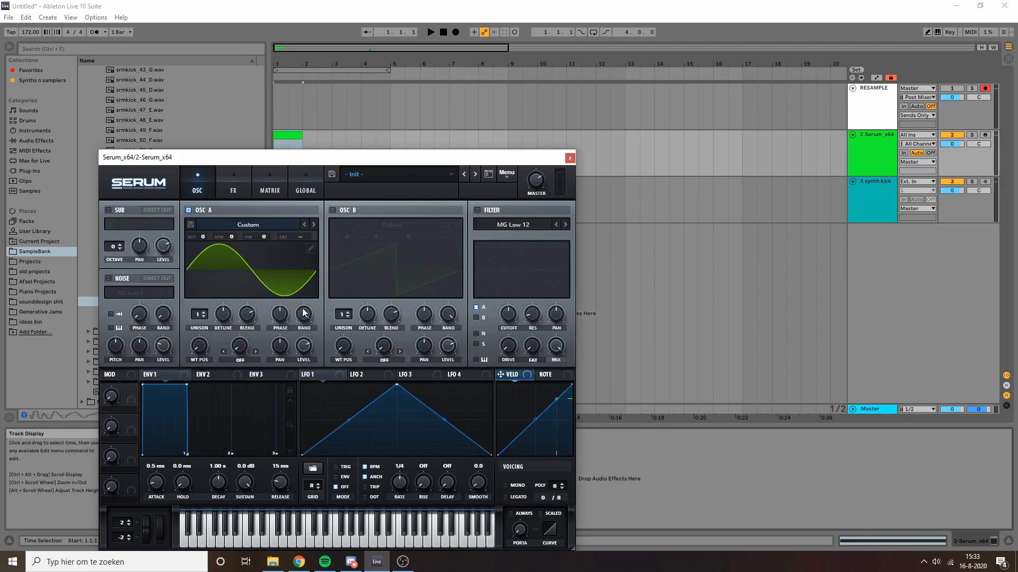
left_click_drag(352, 157, 516, 51)
Step: Draw LFO 1 into a plateau shape and route it to OSC A Level at depth 82
left_click_drag(561, 279, 477, 251)
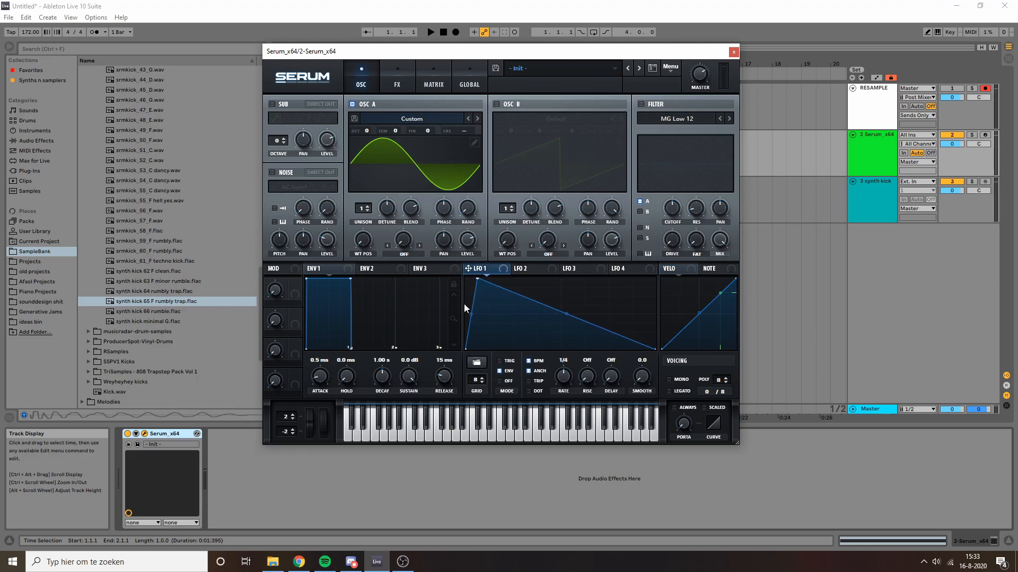
left_click_drag(565, 316, 564, 350)
double_click(522, 315)
left_click_drag(522, 314, 543, 281)
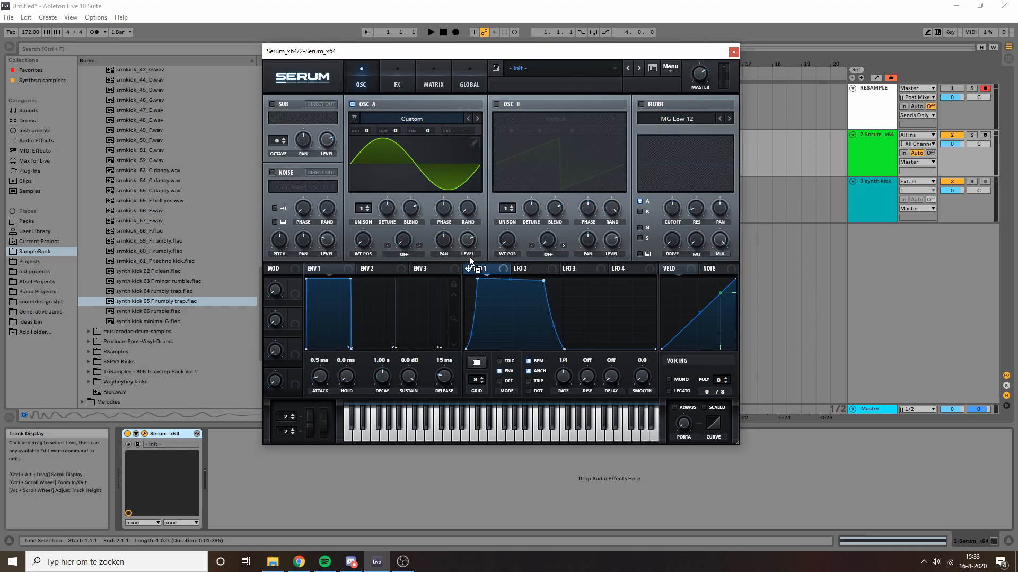
left_click_drag(469, 244, 469, 202)
Step: Shape LFO 2 into a steep decay with its peak at the left and a bottom point
left_click(540, 273)
left_click_drag(563, 281, 466, 278)
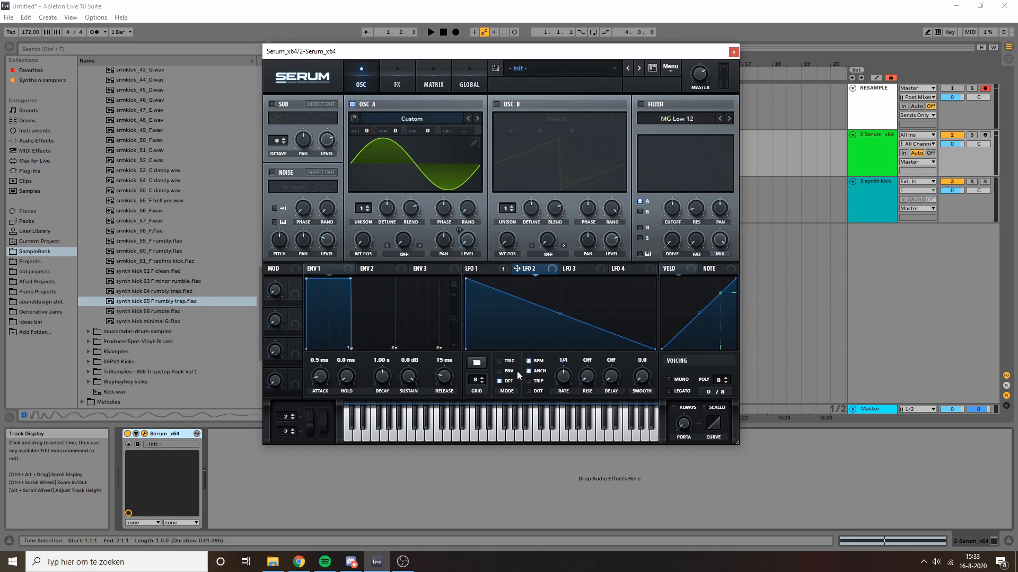
double_click(534, 338)
left_click_drag(533, 338, 540, 361)
left_click_drag(503, 312, 501, 341)
Step: Assign LFO 2 to Oscillator A's coarse pitch and adjust its modulation depth
left_click_drag(532, 269, 475, 122)
left_click_drag(541, 350, 517, 341)
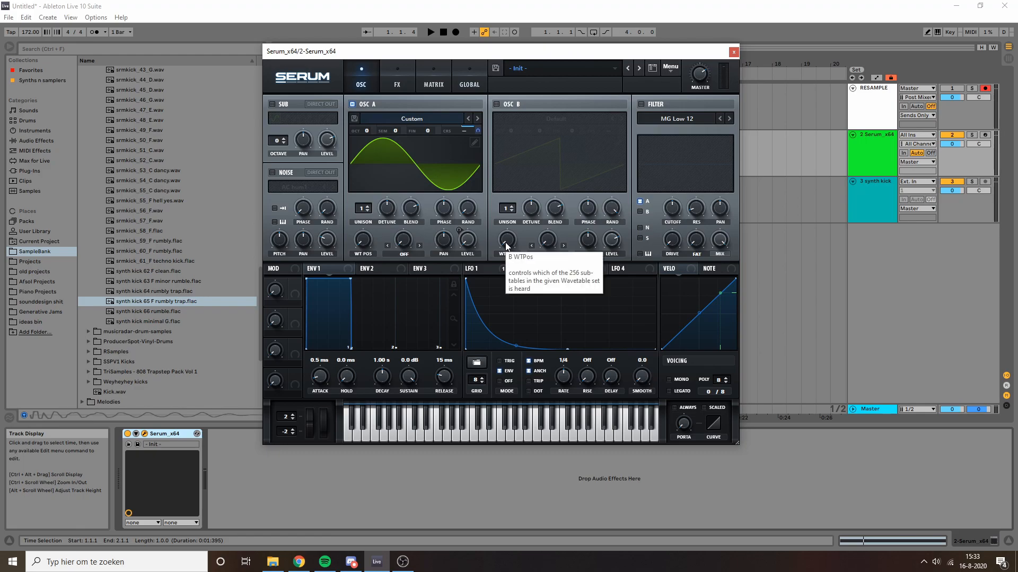
left_click_drag(483, 53, 505, 55)
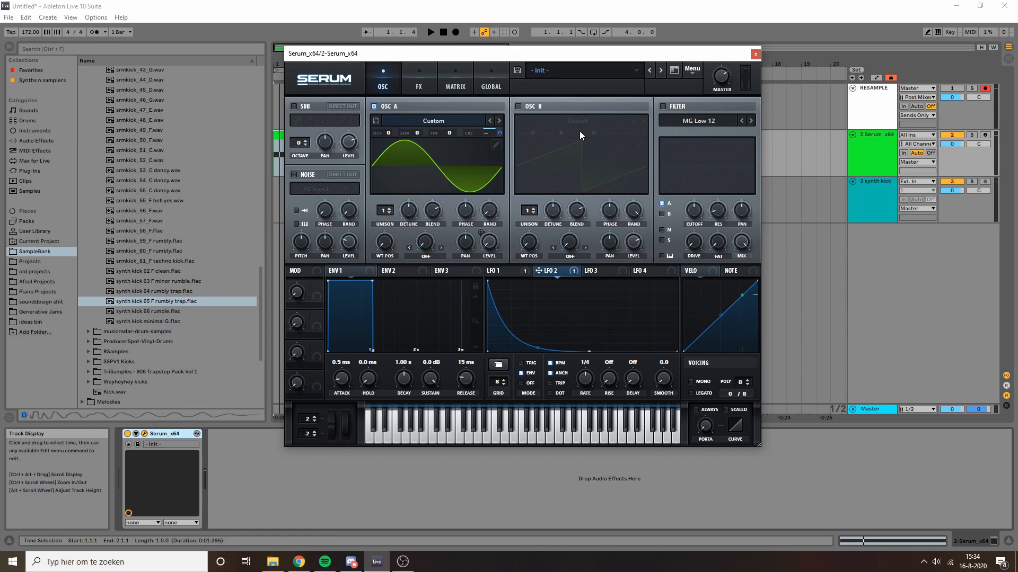
Step: Enable Oscillator B and begin shaping LFO 3 with a bottom point and its peak moved left
left_click(518, 106)
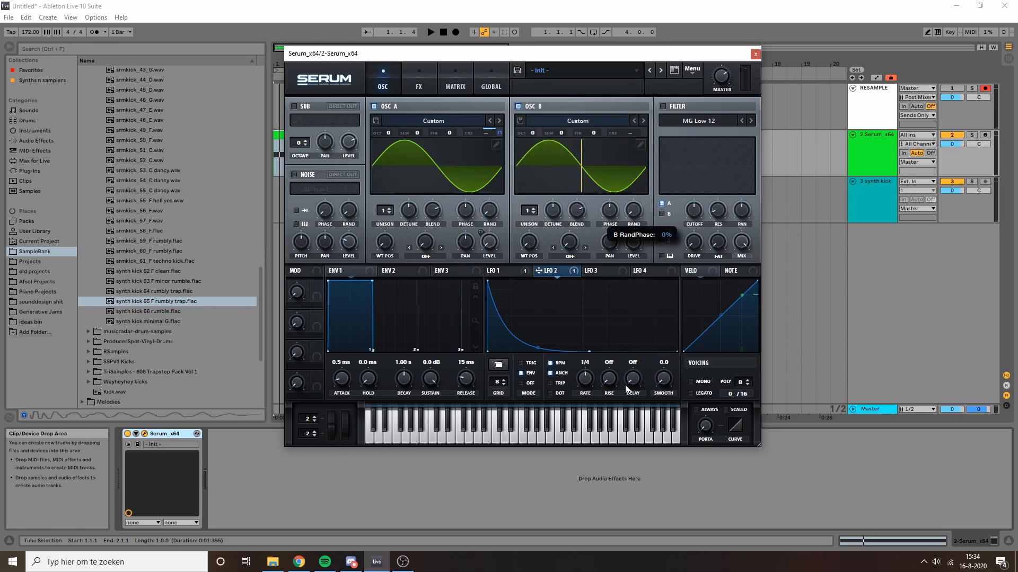
left_click(592, 271)
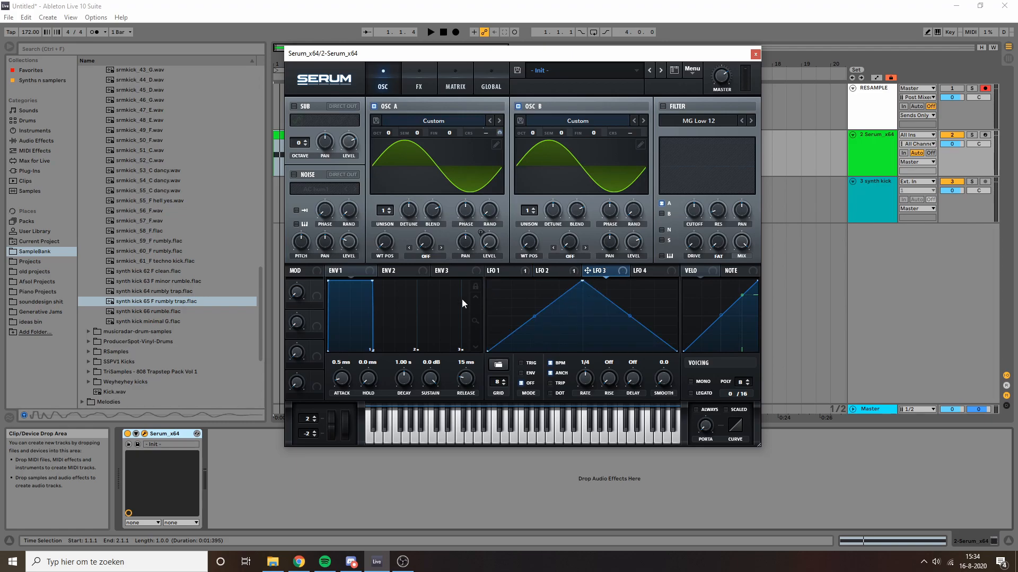
double_click(502, 341)
left_click_drag(503, 341, 506, 373)
left_click_drag(581, 282, 513, 271)
Step: Finish LFO 3's decaying contour, route it to OSC B Level, and raise B's coarse pitch
double_click(570, 287)
double_click(584, 337)
left_click_drag(584, 337, 584, 355)
left_click_drag(572, 289, 559, 300)
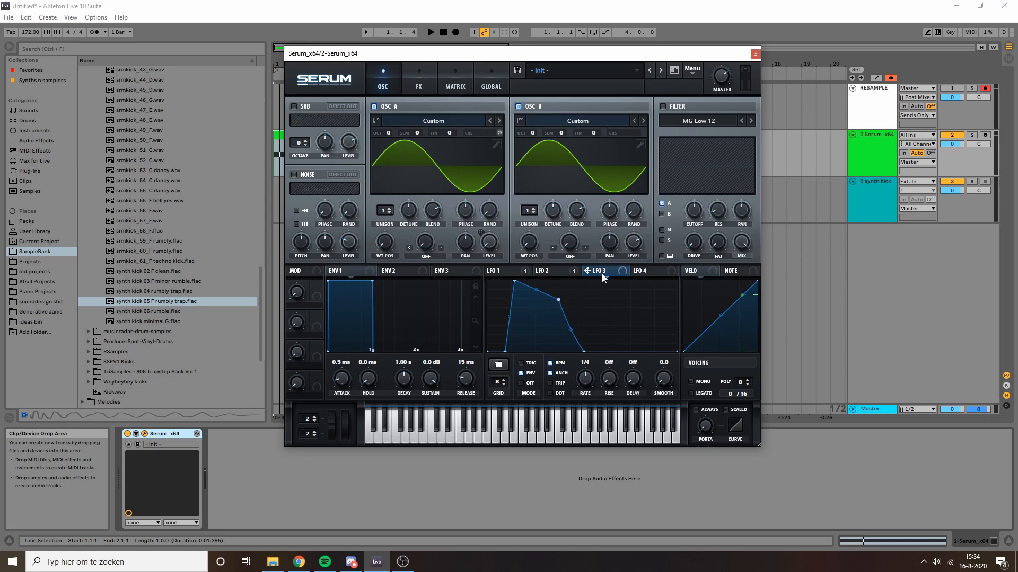
left_click_drag(602, 272, 635, 243)
left_click_drag(631, 131, 643, 114)
Step: Settle Oscillator B's CRS value at 14.00
mouse_move(636, 137)
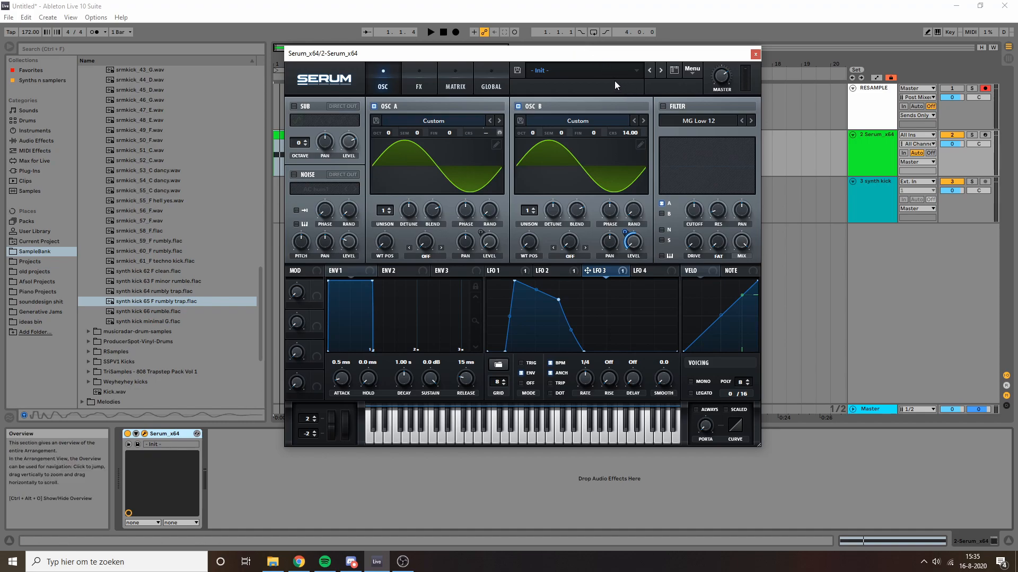
Step: Lower Oscillator B's coarse pitch to 7.68 and LFO 3's volume depth to 56, nudging its peak left
left_click_drag(420, 56, 513, 46)
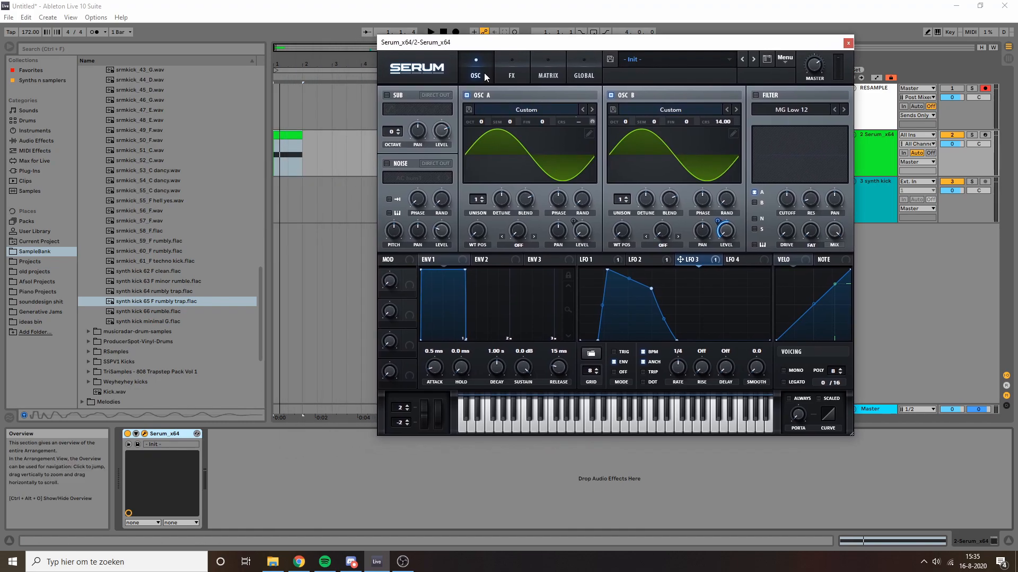
left_click_drag(720, 122, 727, 139)
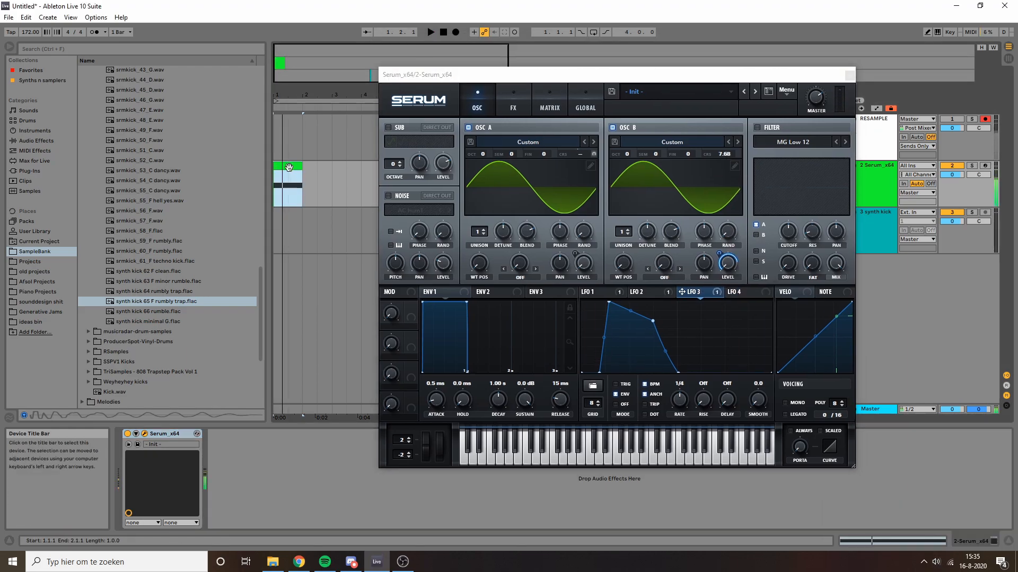
left_click_drag(722, 214, 724, 276)
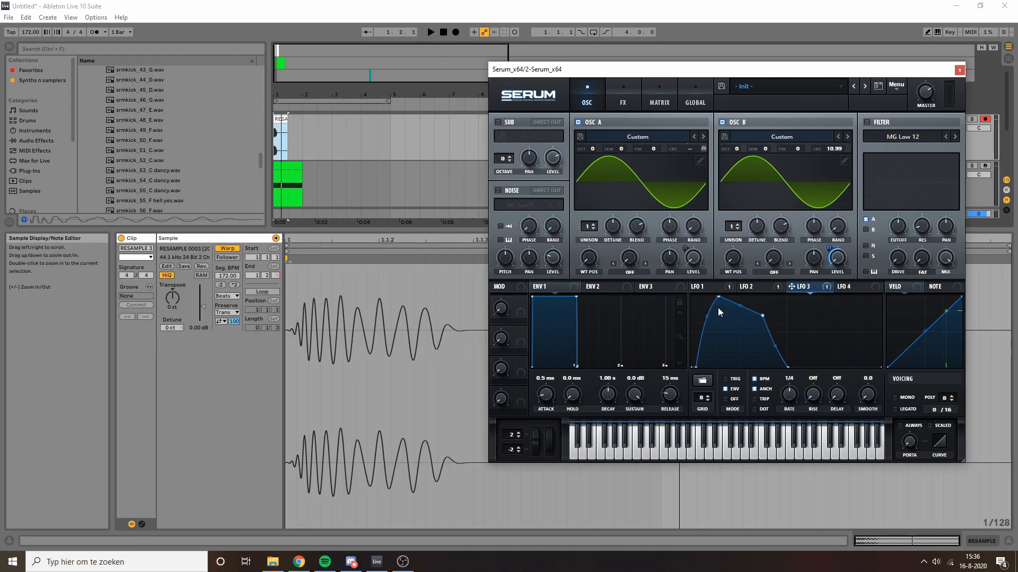
left_click_drag(718, 307, 706, 307)
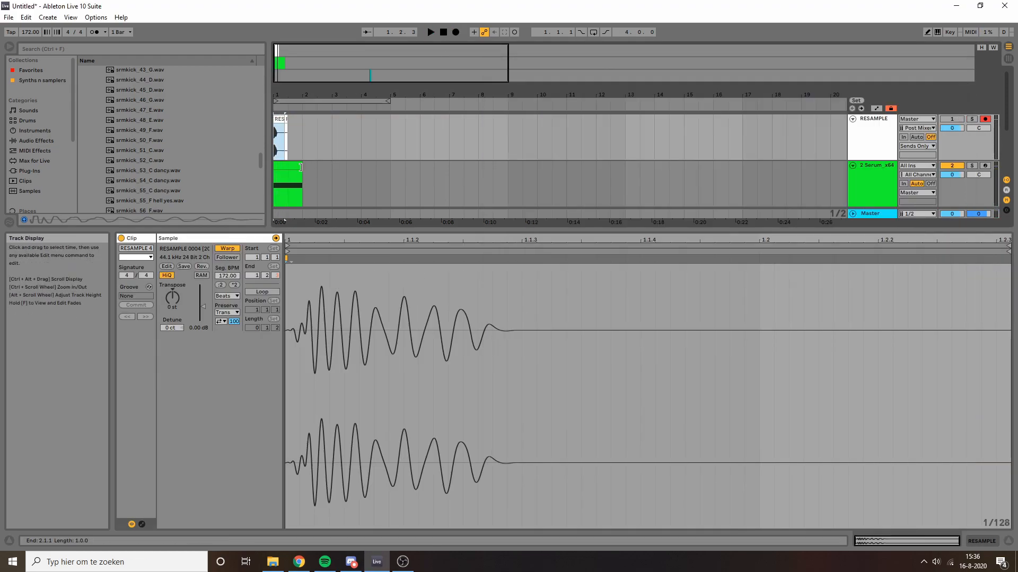
Step: Play the Serum kick clip, then select the RESAMPLE clip to view its waveform
left_click(279, 167)
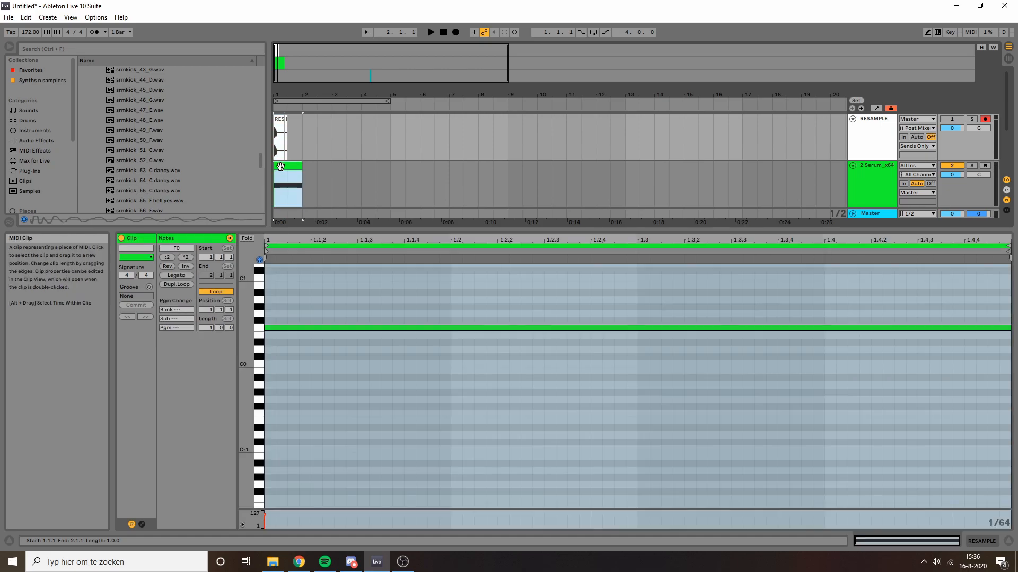
key("space")
key("space")
left_click(279, 119)
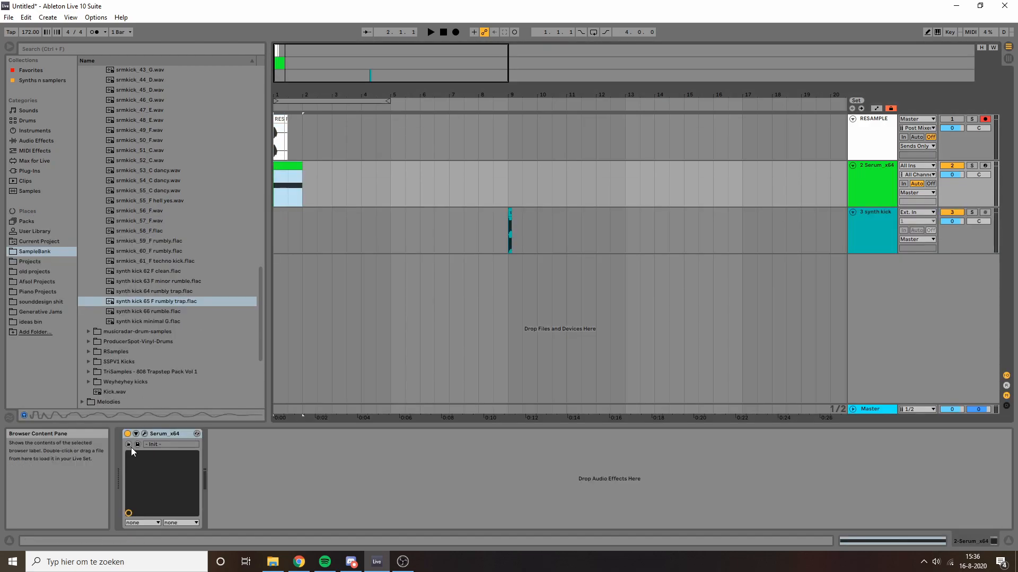
Step: Enable Serum's Distortion effect on the FX page with the SoftClip type
left_click(144, 435)
left_click(620, 88)
left_click_drag(626, 69, 568, 69)
left_click(444, 140)
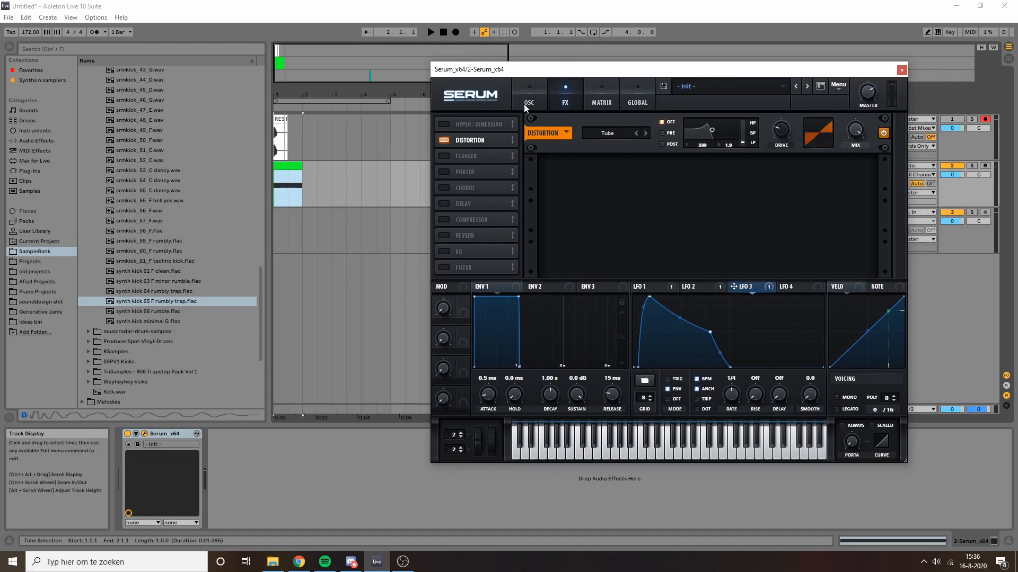
left_click(617, 132)
left_click(627, 155)
Step: Modulate the distortion Drive with LFO 2 while auditioning, then close the Serum window
key("space")
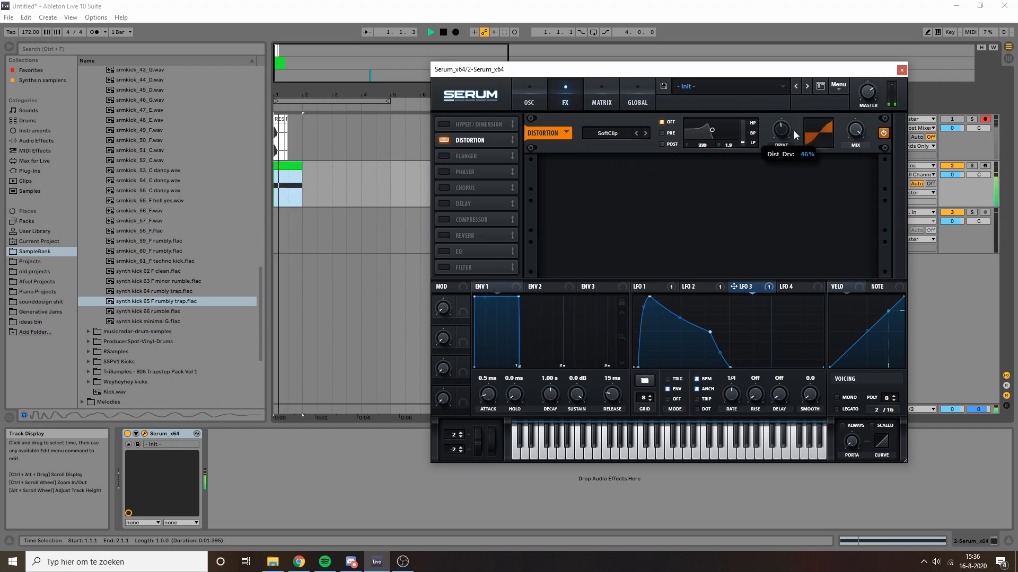
left_click_drag(685, 286, 781, 130)
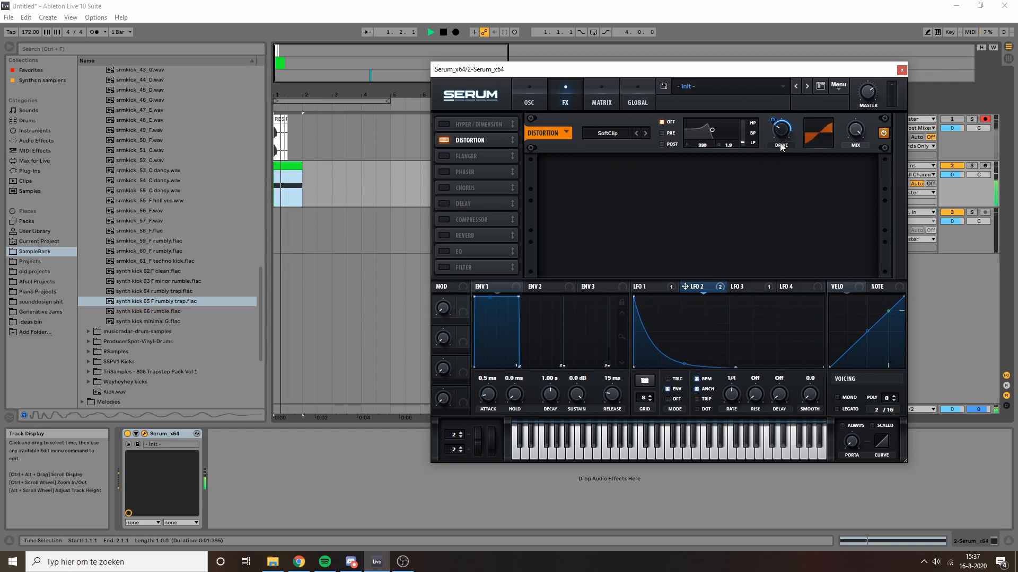
key("space")
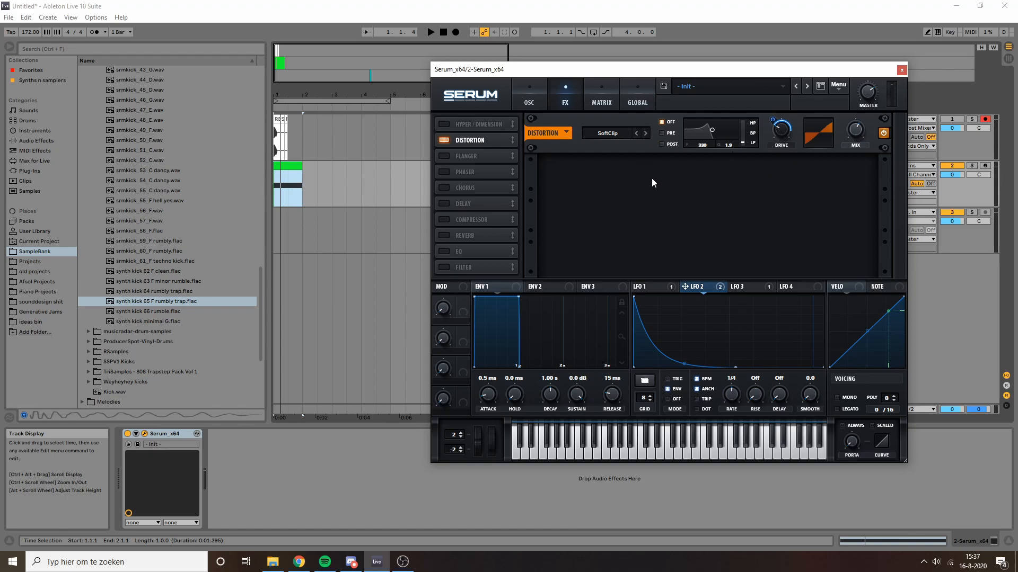
key("space")
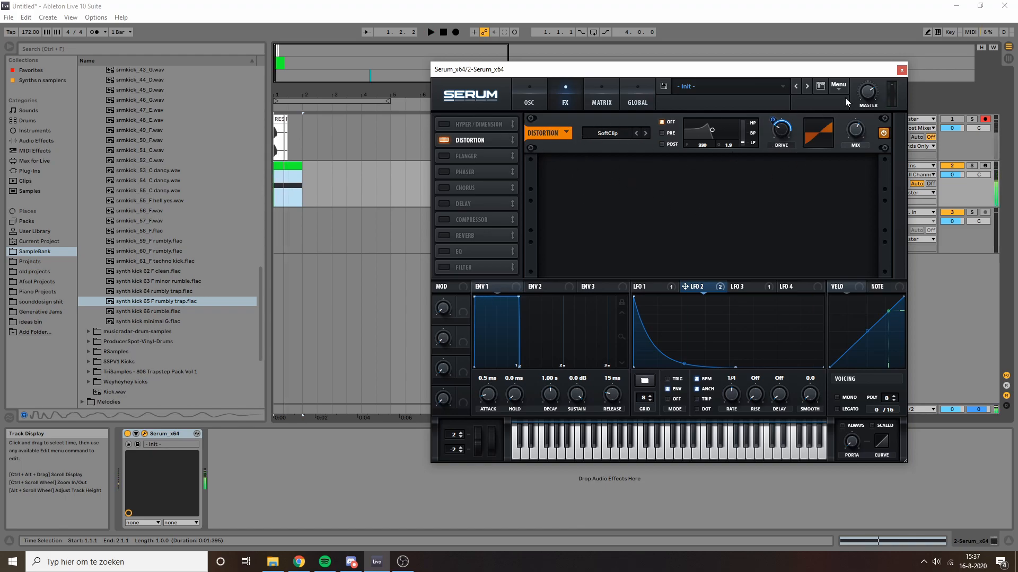
left_click(902, 70)
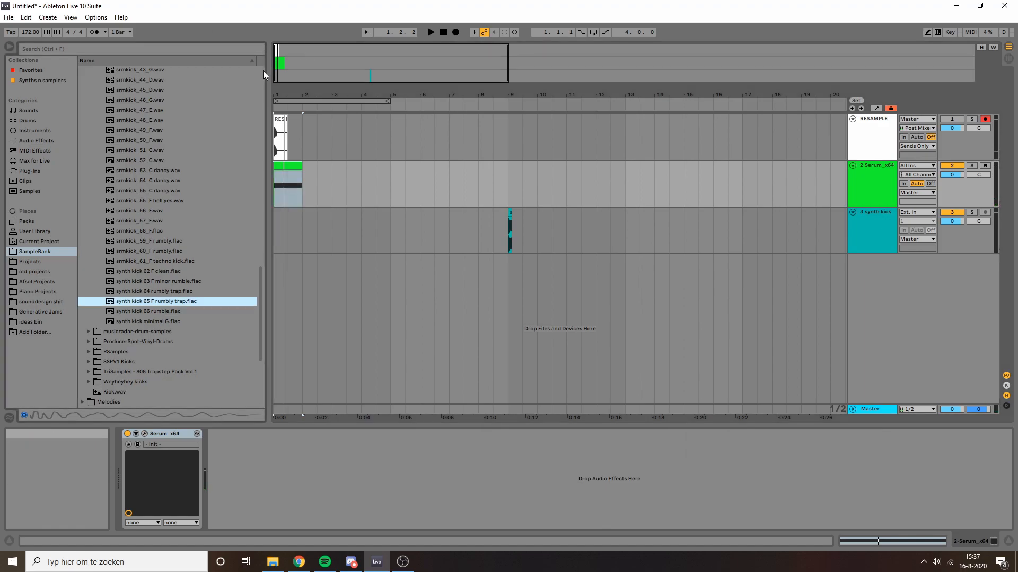
Step: Drop CYCdh_KesKick-06.wav onto the synth kick track at bar 1 and zoom in on the clip
left_click_drag(281, 54, 276, 98)
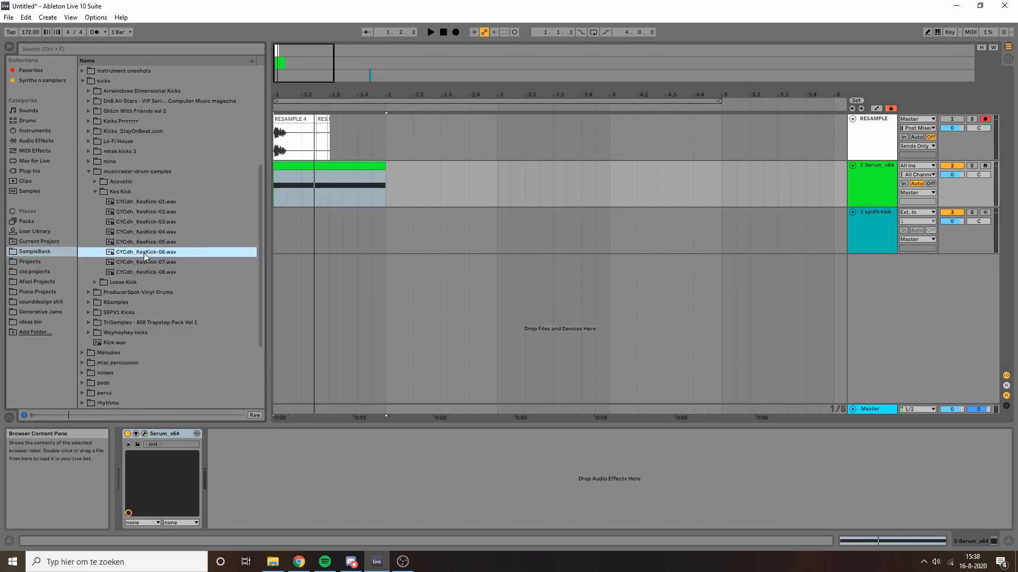
mouse_move(145, 253)
left_mouse_down()
mouse_move(332, 224)
mouse_move(276, 222)
left_mouse_up()
left_click(310, 222)
left_click(308, 213)
left_click_drag(279, 64, 276, 101)
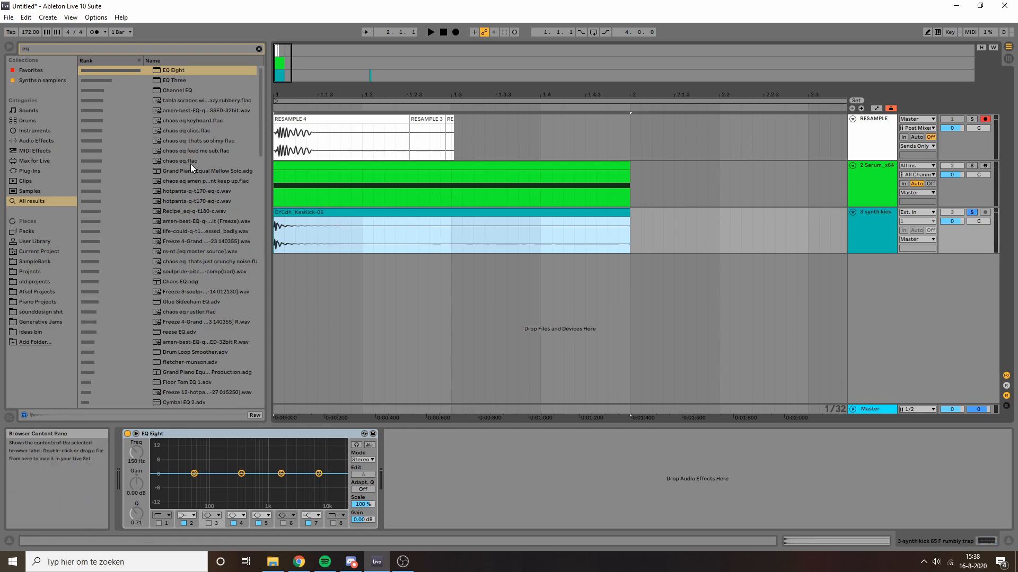
Step: Audition the kick through EQ Eight and Multiband Dynamics
key("space")
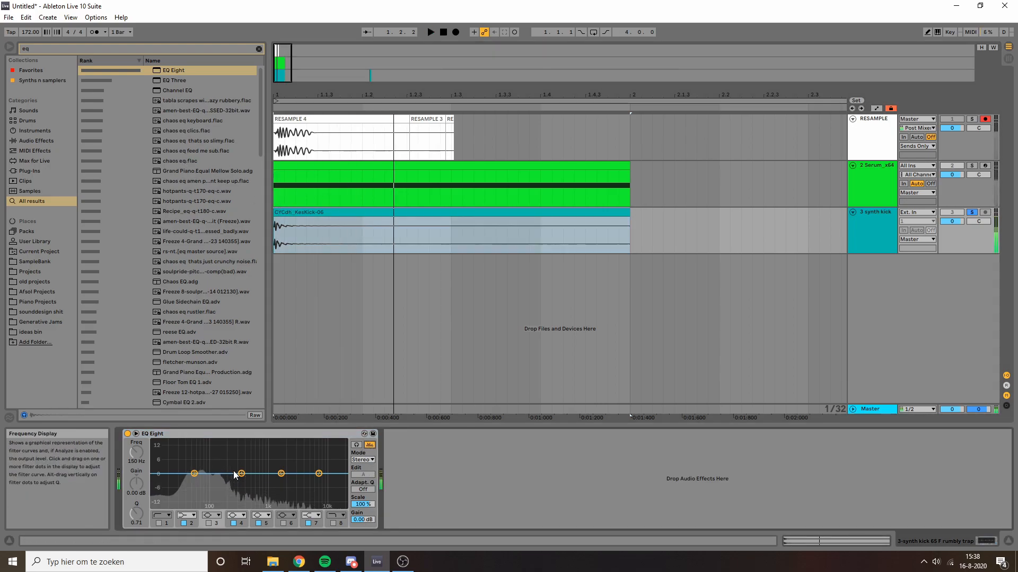
key("space")
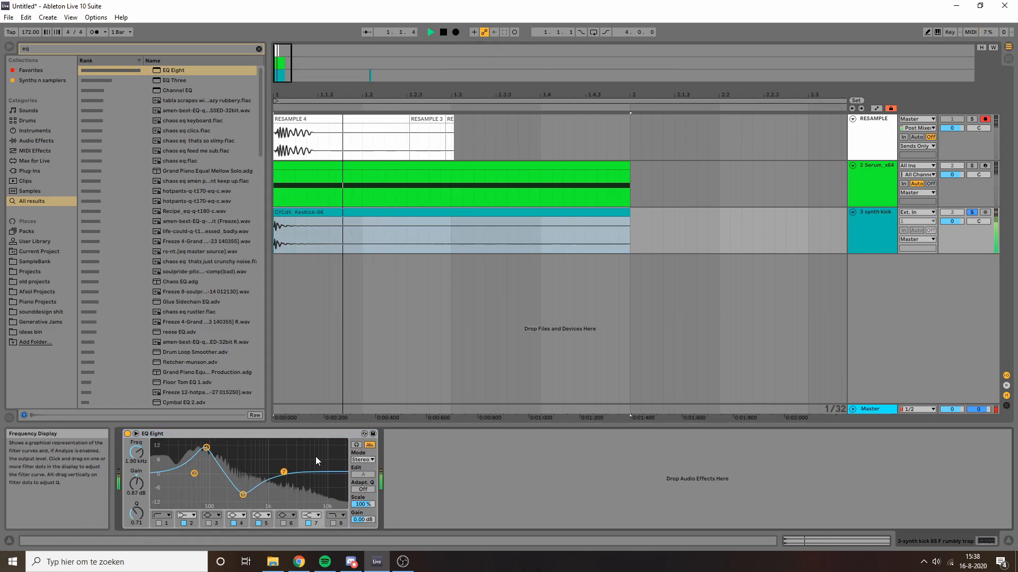
key("space")
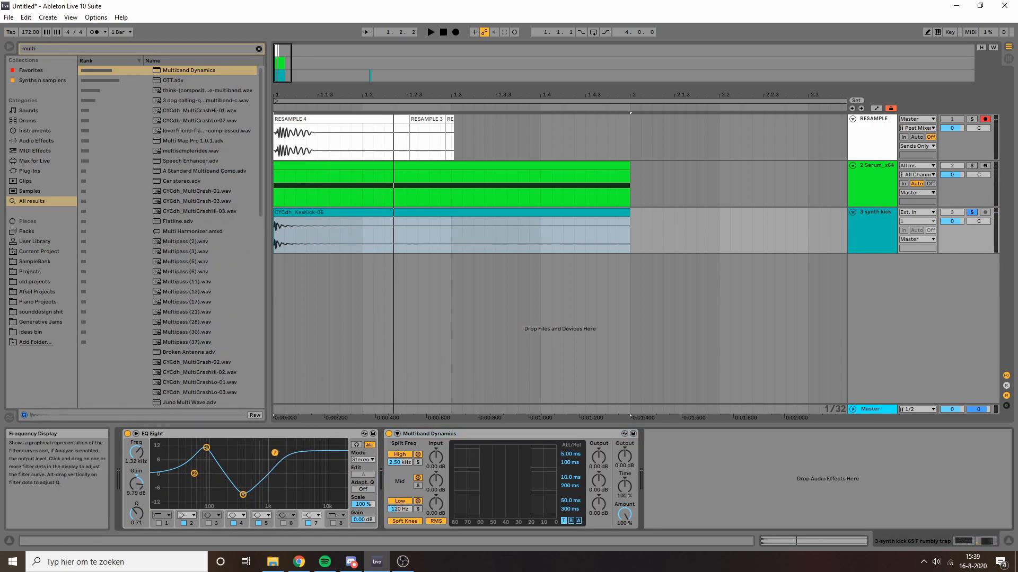
key("space")
key("space")
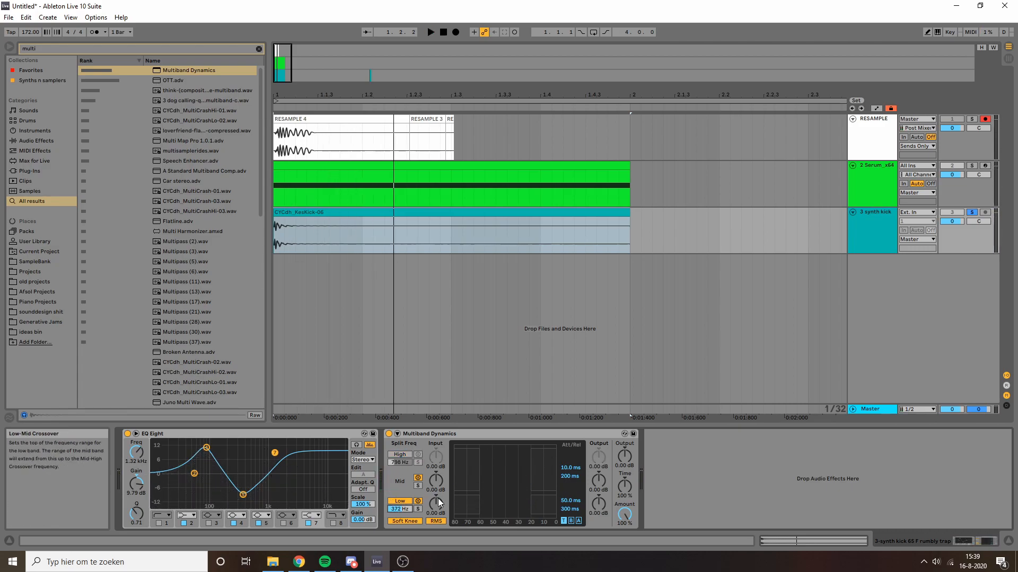
Step: Turn off Soft Knee, switch detection from RMS to Peak, and lower the Mid band threshold
left_click(436, 521)
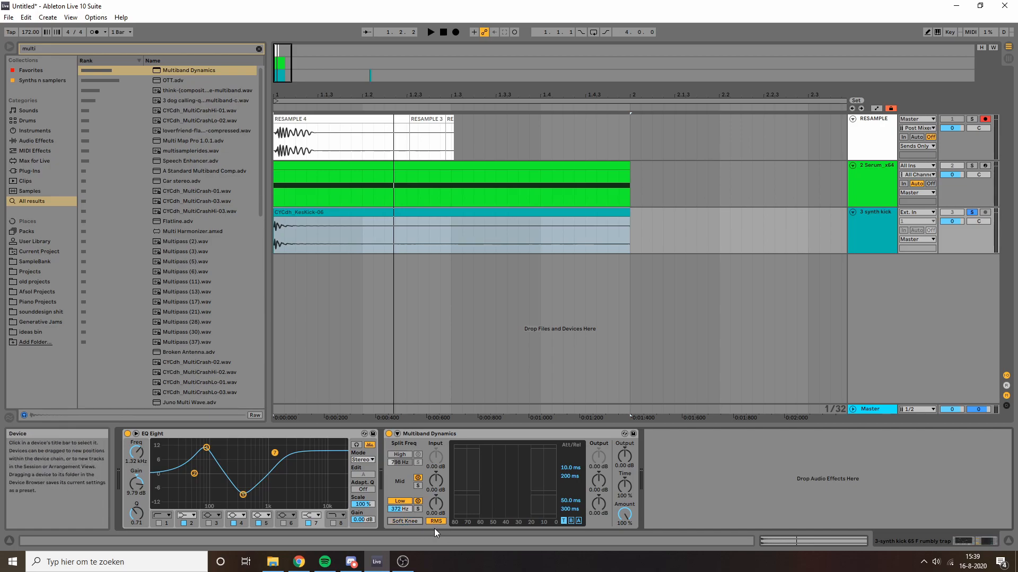
left_click(401, 521)
key("space")
left_click_drag(531, 466, 473, 467)
key("space")
Step: Raise the Mid band output to 3.40 dB and shorten its attack, replaying the kick
key("space")
left_click_drag(598, 481, 570, 424)
key("space")
left_click_drag(570, 468, 570, 498)
key("space")
left_click_drag(506, 468, 599, 487)
key("space")
key("space")
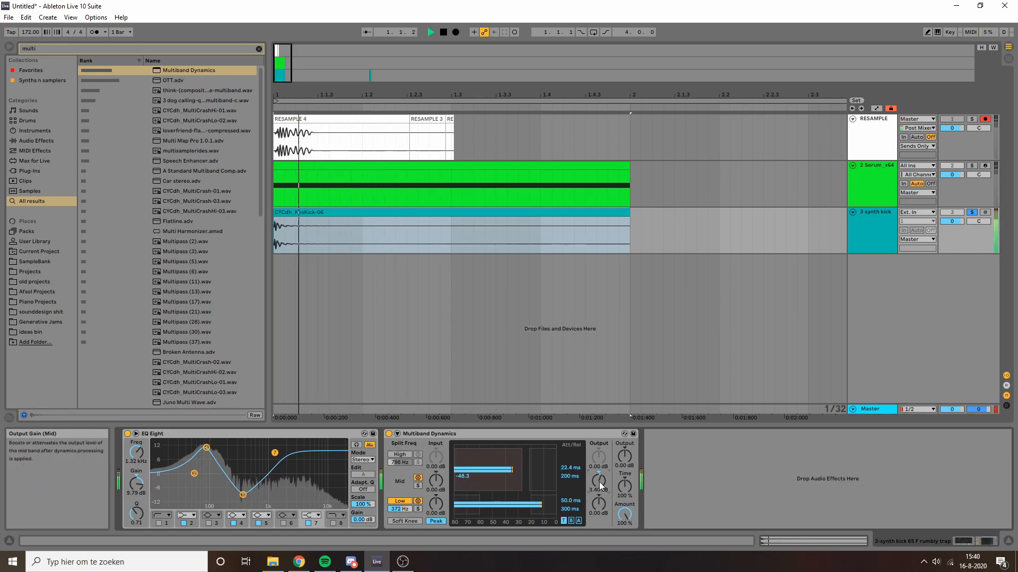
key("space")
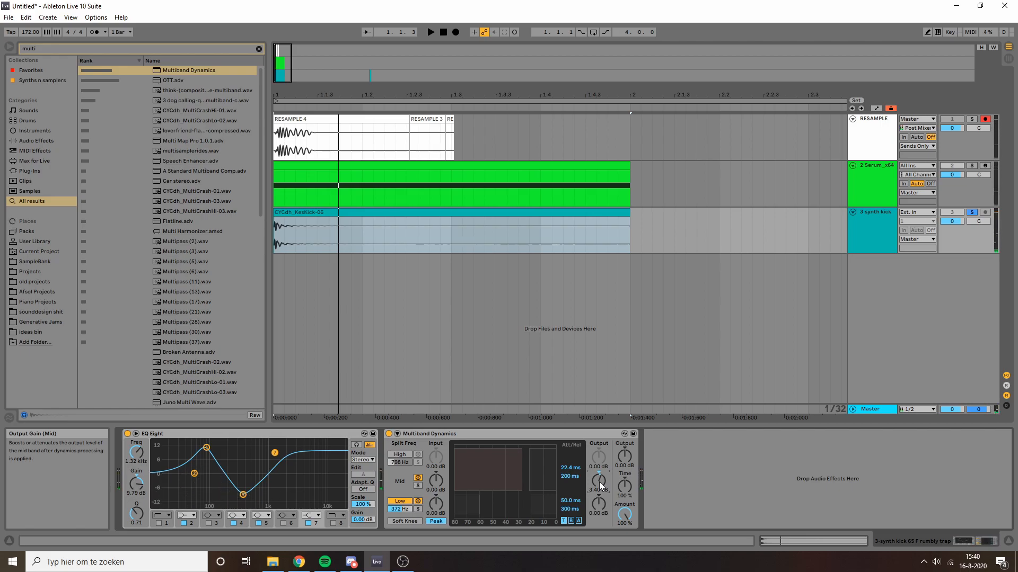
key("space")
key("space")
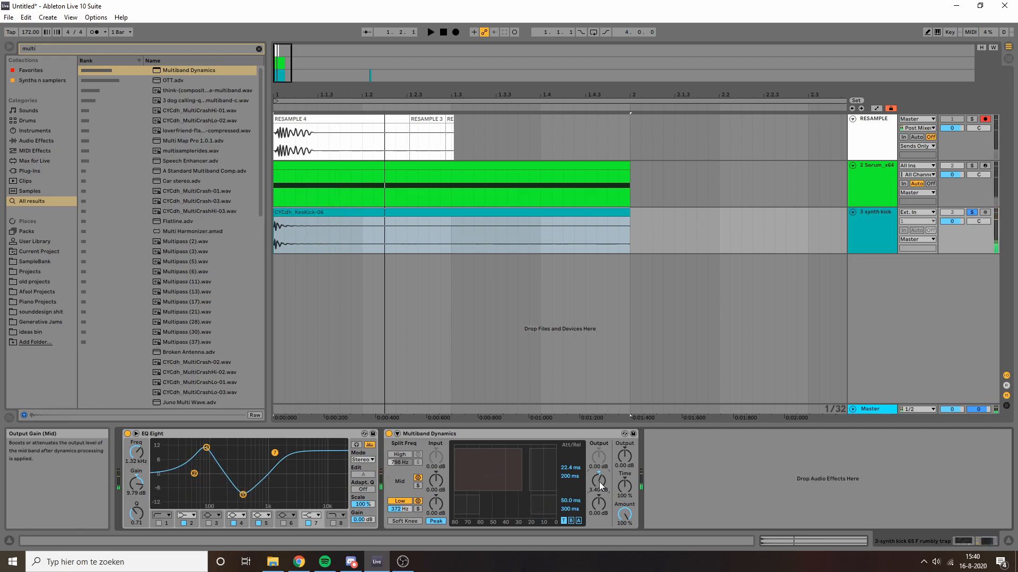
Step: Search for 'glue' and load the Glue Compressor onto the kick
key("ctrl+f")
type("glue")
key("Return")
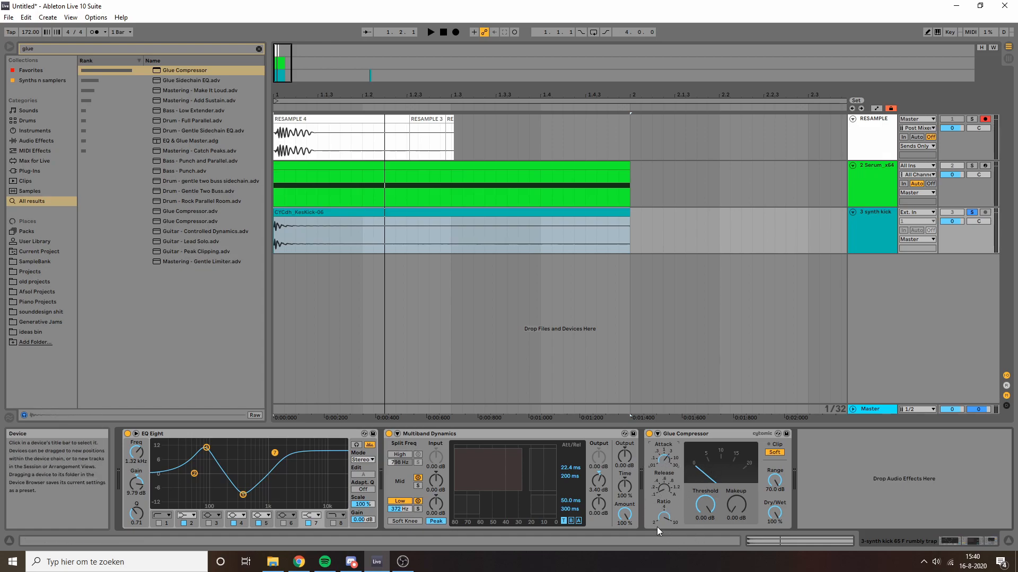
Step: Lower the Glue Compressor threshold to -21.3 dB while auditioning the kick
key("space")
left_click_drag(705, 504, 736, 485)
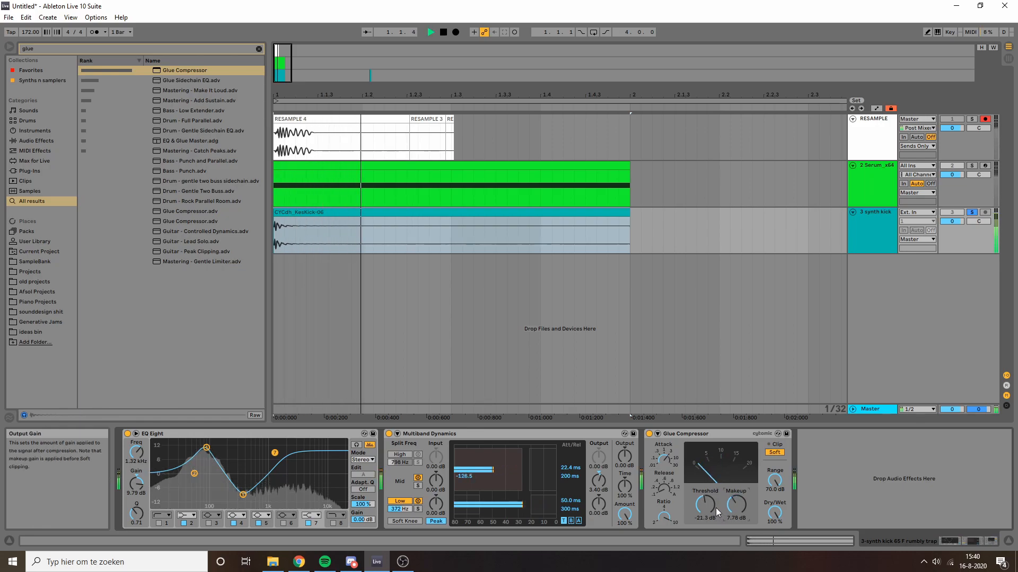
key("space")
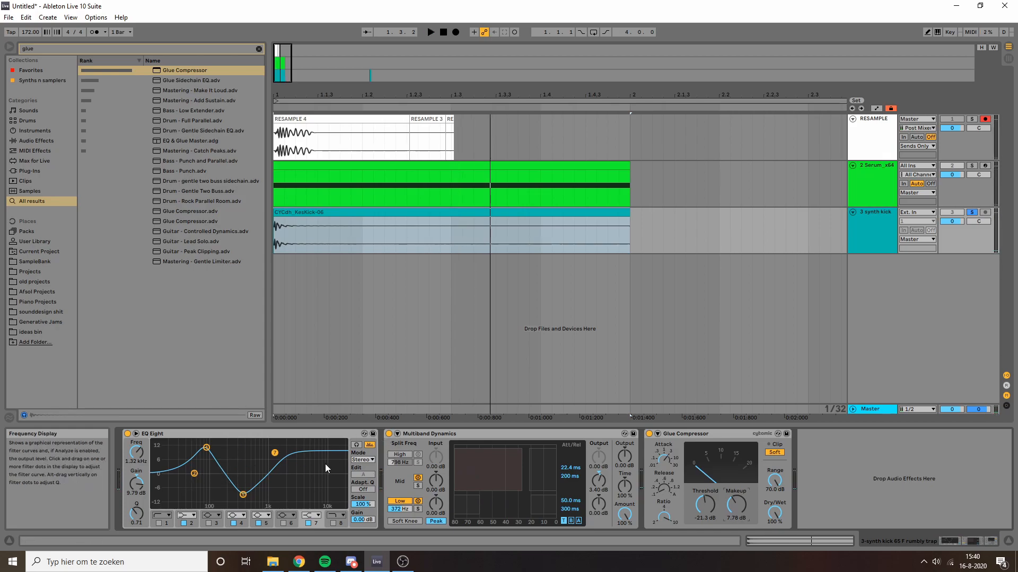
Step: Expand EQ Eight and enable band 3 as a narrow 15 dB peak near 107 Hz
left_click(135, 434)
key("space")
key("space")
key("space")
left_click(209, 524)
left_click_drag(532, 350, 487, 419)
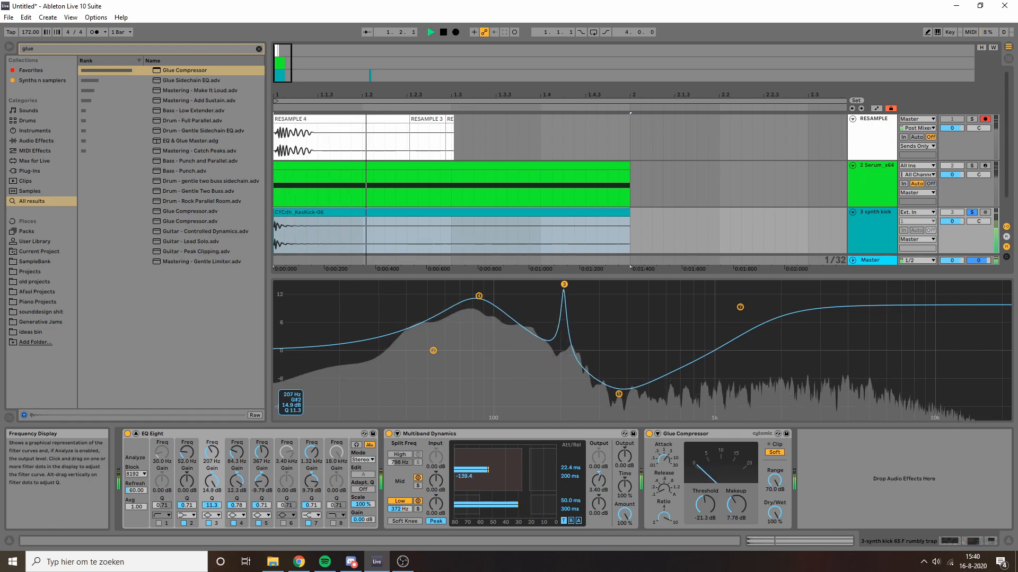
key("space")
key("space")
key("space")
key("space")
key("space")
key("space")
key("space")
key("space")
key("space")
key("space")
key("space")
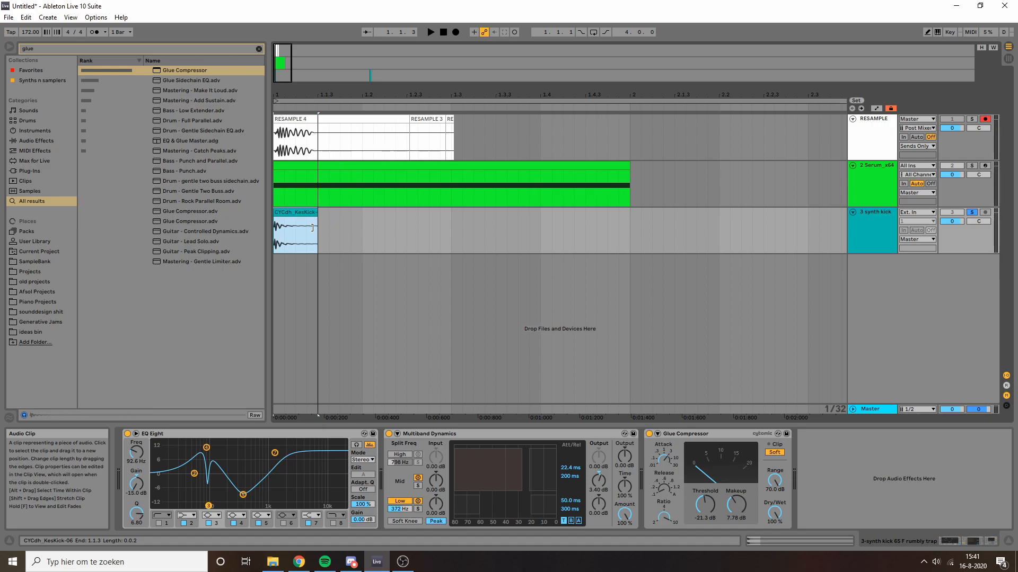
Step: Add a fade-out across the second half of the synth kick clip and audition it
left_click_drag(312, 221, 292, 221)
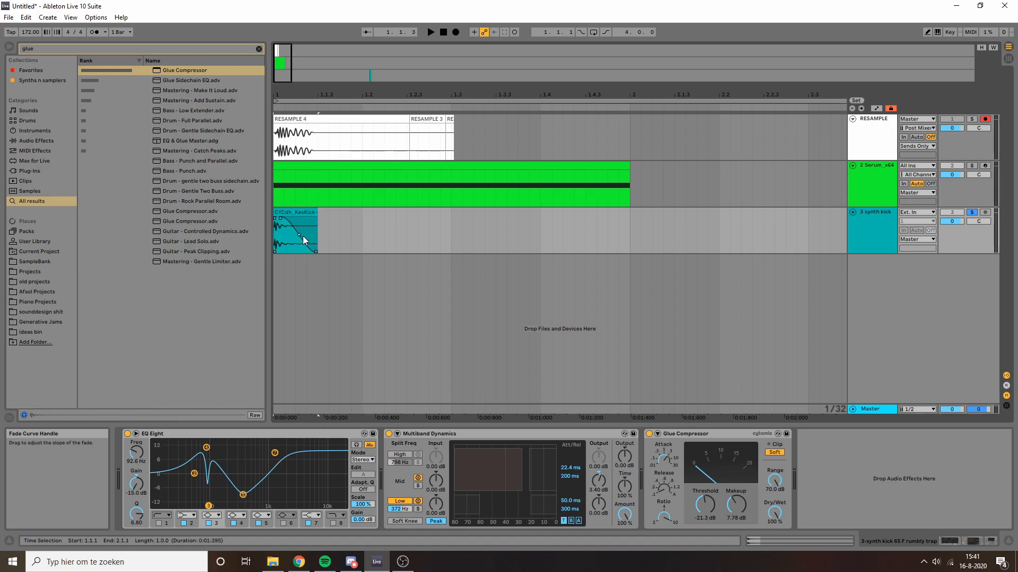
left_click(303, 213)
key("space")
key("space")
Step: Group the Serum and synth kick tracks together
left_click(859, 187)
left_click(873, 228, "shift")
key("ctrl+g")
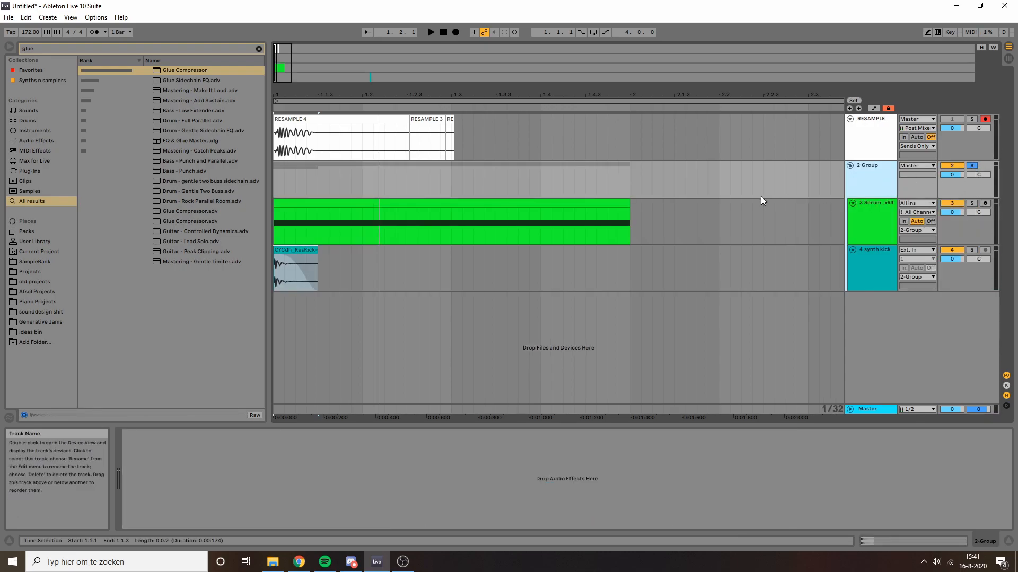
Step: Lower the group's Glue Compressor threshold to -24.8 dB while auditioning playback
left_click(297, 204)
key("space")
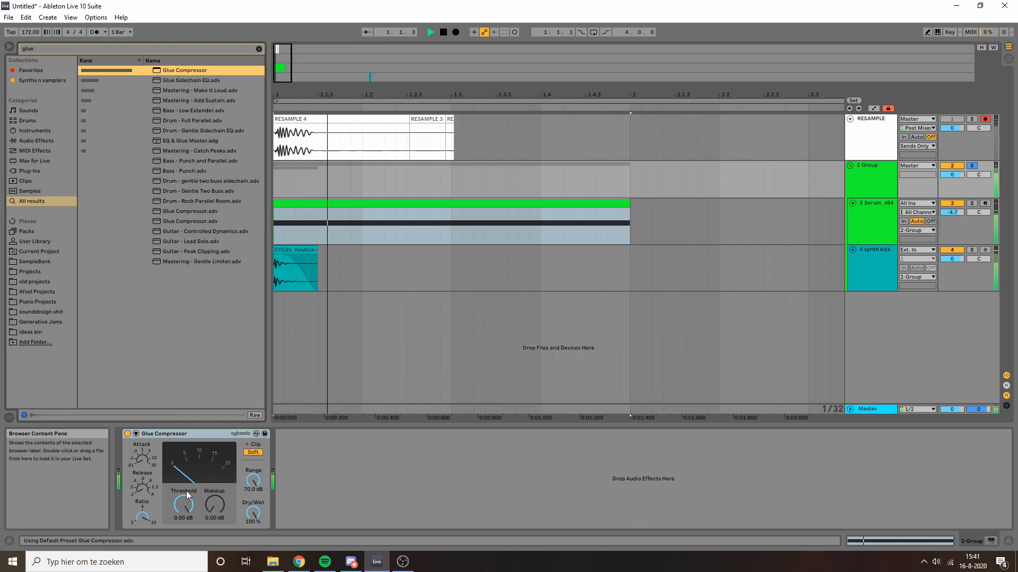
left_click_drag(184, 504, 184, 546)
key("space")
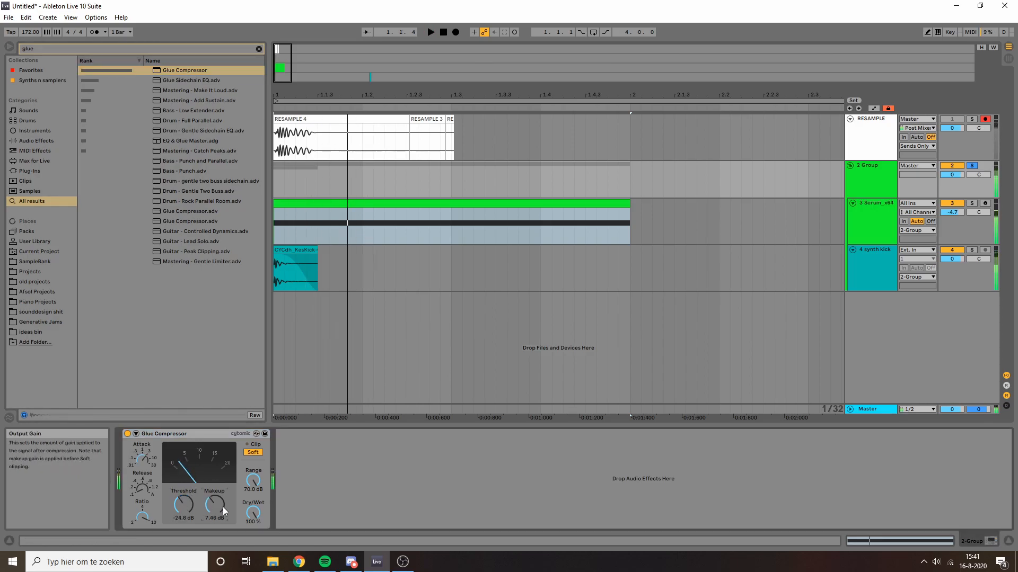
key("space")
key("space")
key("space")
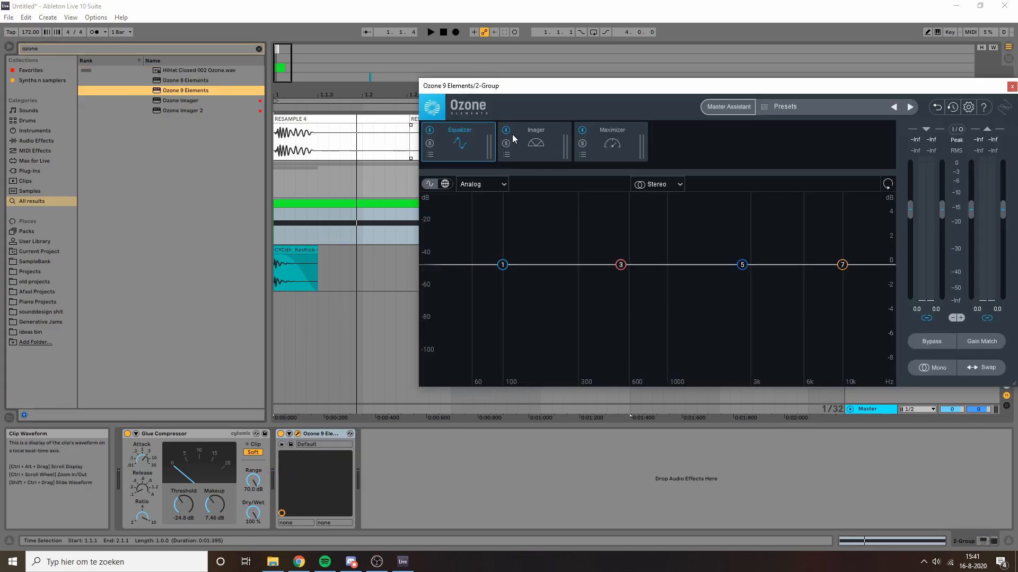
Step: Bypass Ozone's Equalizer module and set the Maximizer threshold to -1.0 dB
left_click(430, 131)
left_click(595, 142)
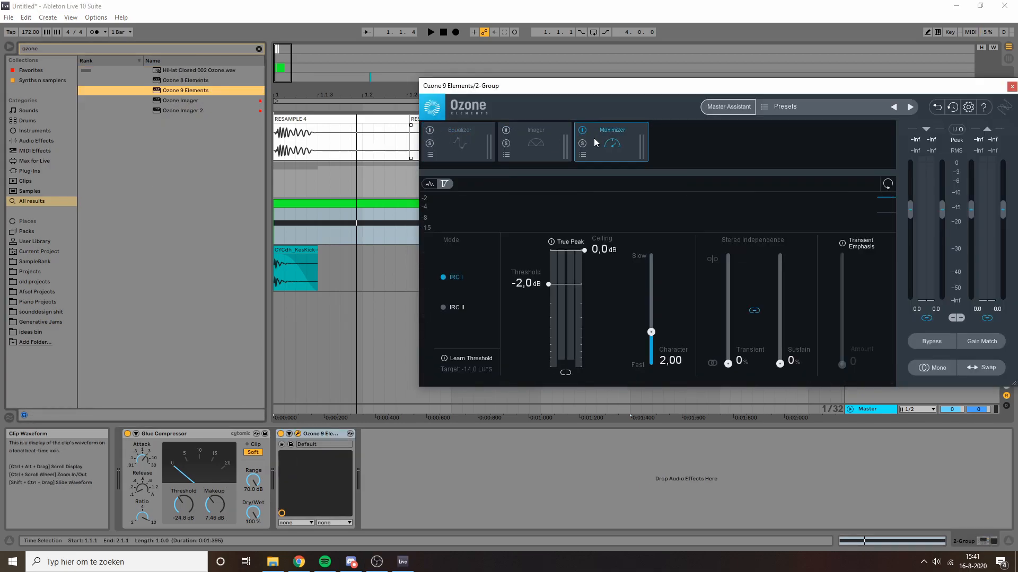
left_click_drag(596, 91, 499, 95)
left_click_drag(450, 287, 469, 269)
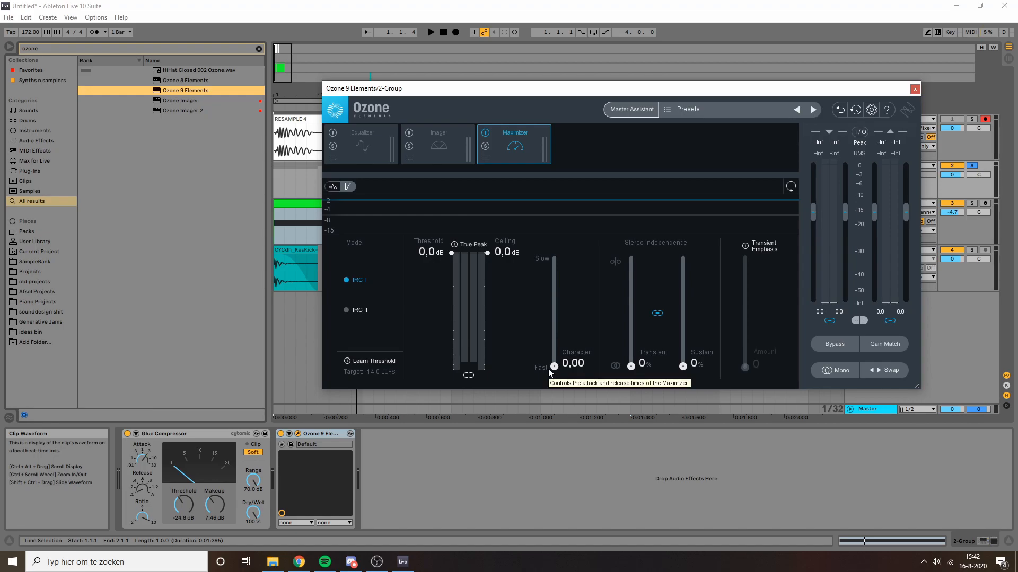
Step: Switch the Maximizer to IRC II and enable Transient Emphasis at a high amount
left_click(354, 310)
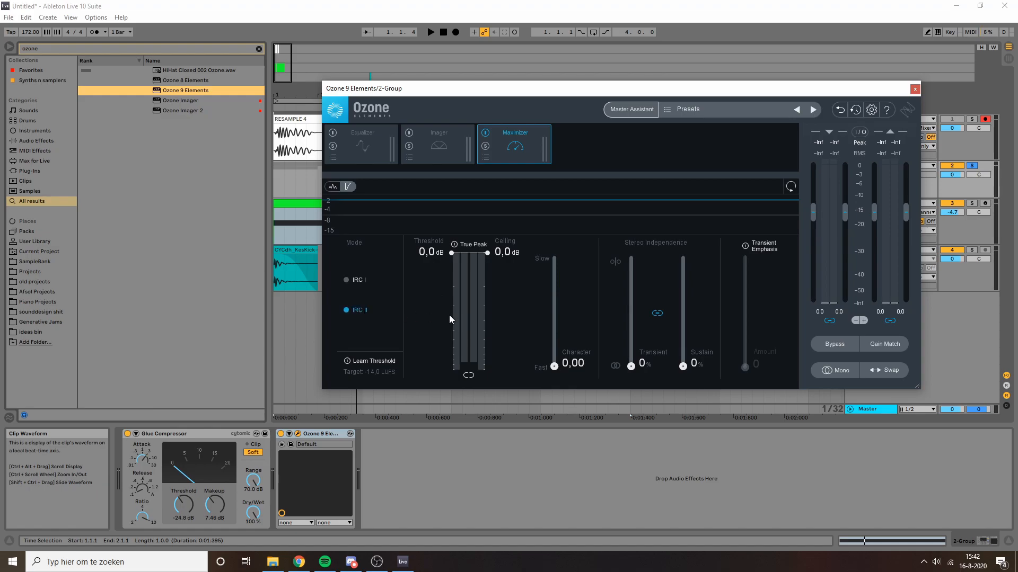
left_click(745, 246)
left_click(745, 279)
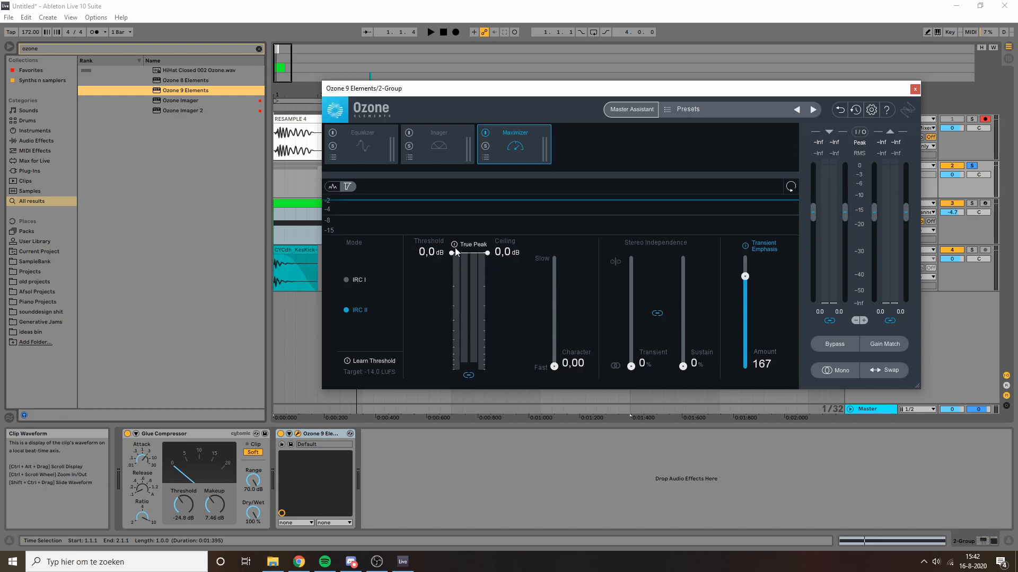
Step: Pull the Maximizer threshold down to about -10.2 dB, raise character, and set ceiling to -2.7 dB
key("space")
left_click_drag(467, 255, 486, 338)
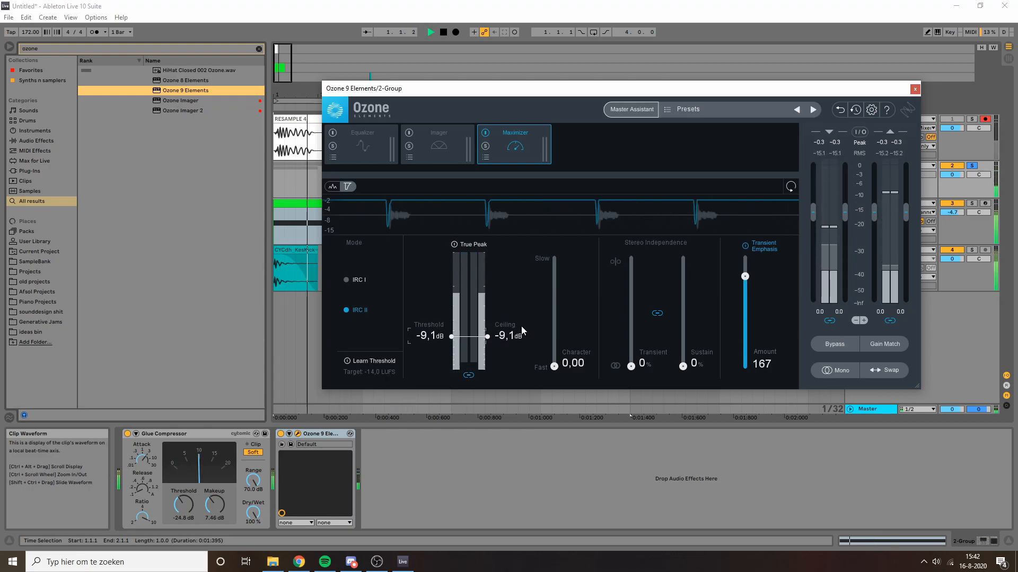
key("space")
key("space")
key("space")
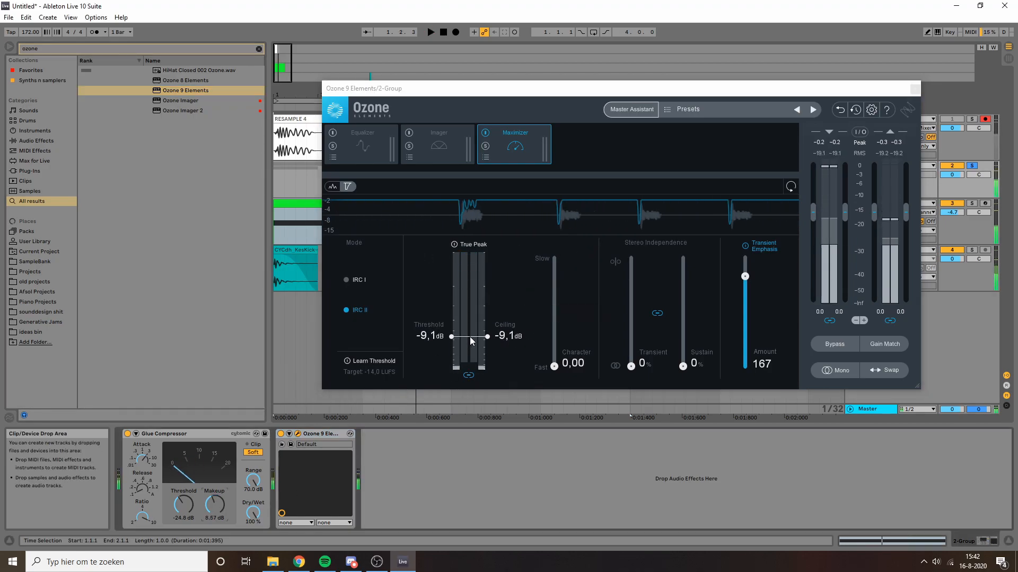
left_click_drag(469, 336, 471, 340)
left_click_drag(554, 367, 553, 347)
left_click_drag(470, 281, 469, 334)
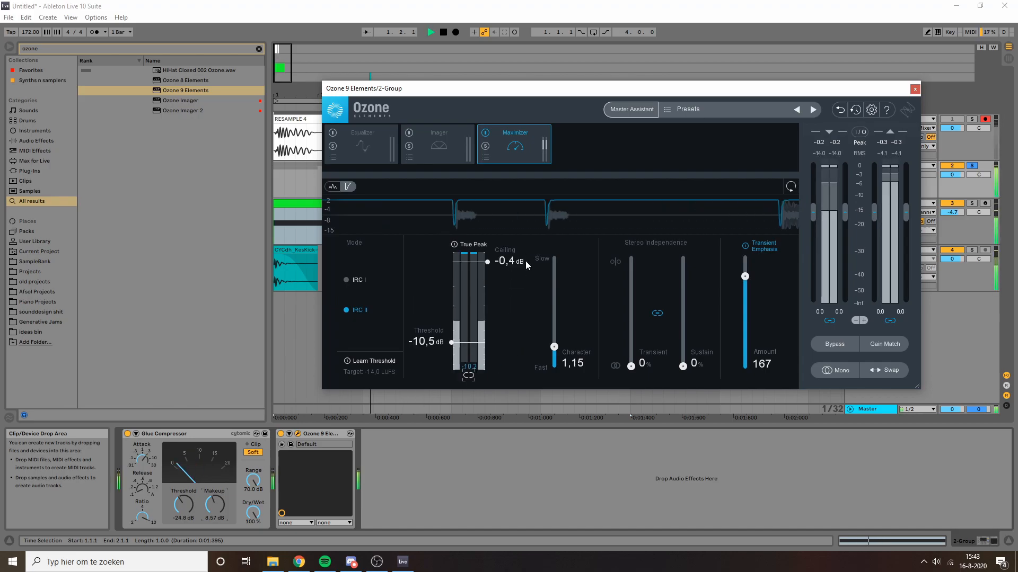
left_click_drag(482, 255, 482, 265)
Step: Close the Ozone window, stop the group's playback and return to the start
left_click(915, 88)
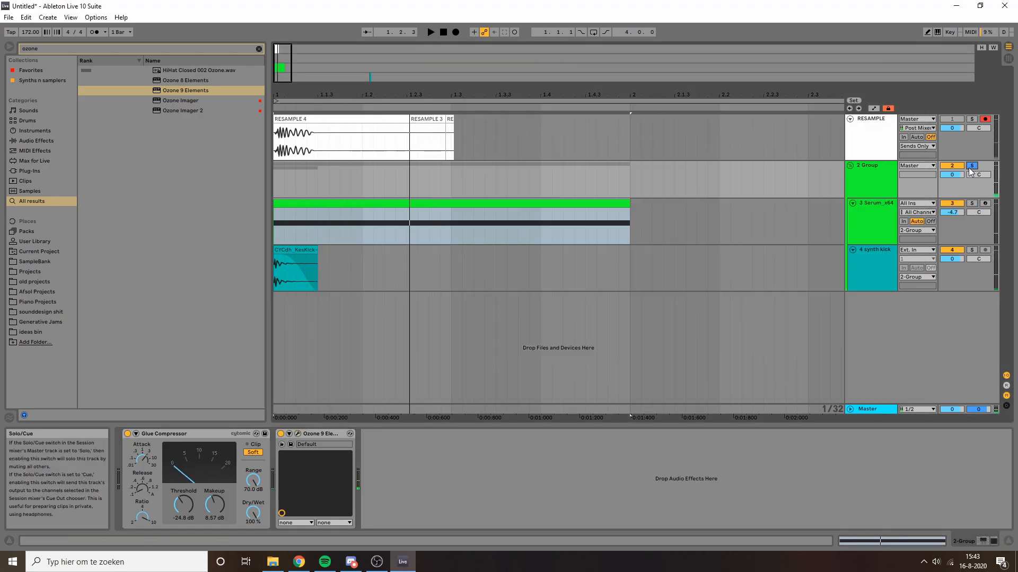
left_click(866, 179)
key("space")
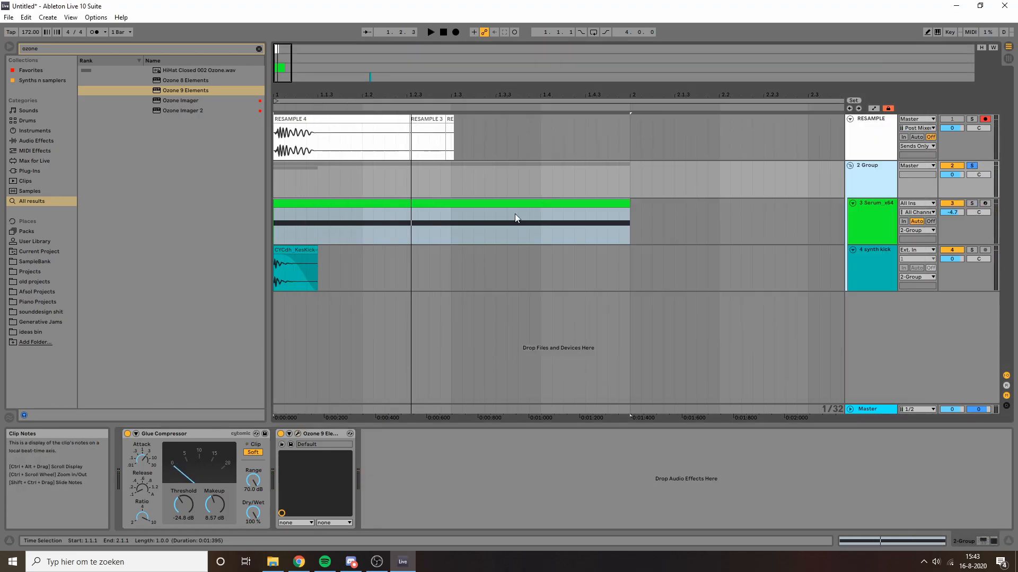
left_click(289, 203)
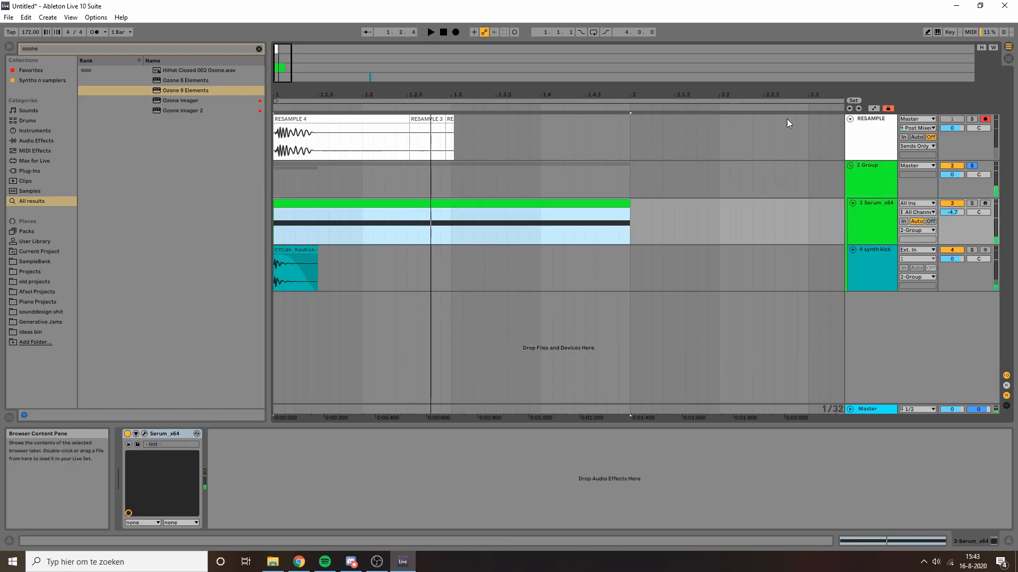
left_click(443, 32)
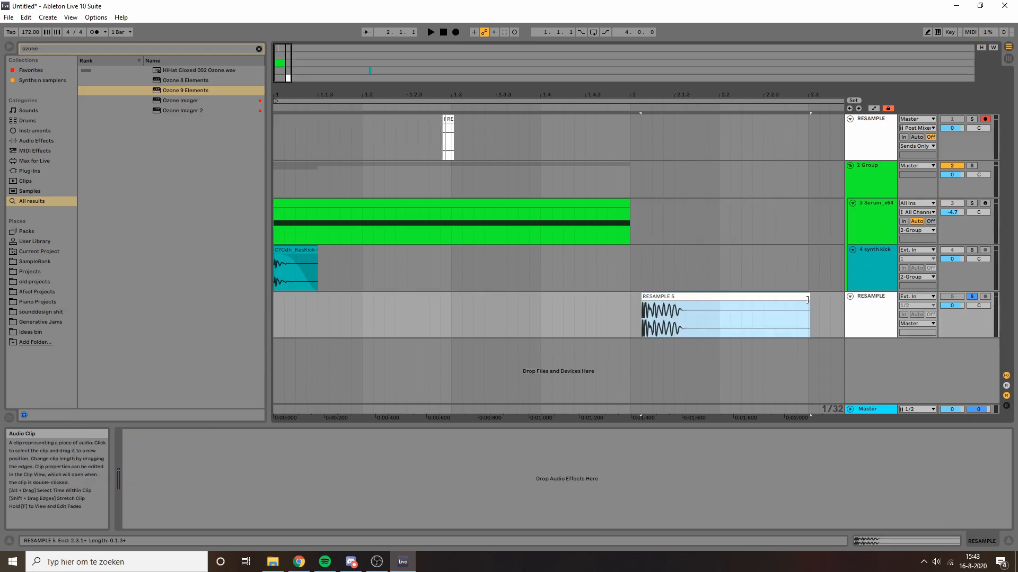
Step: Shorten the end of the RESAMPLE 5 clip and audition the resampled kick
left_click_drag(806, 315, 680, 315)
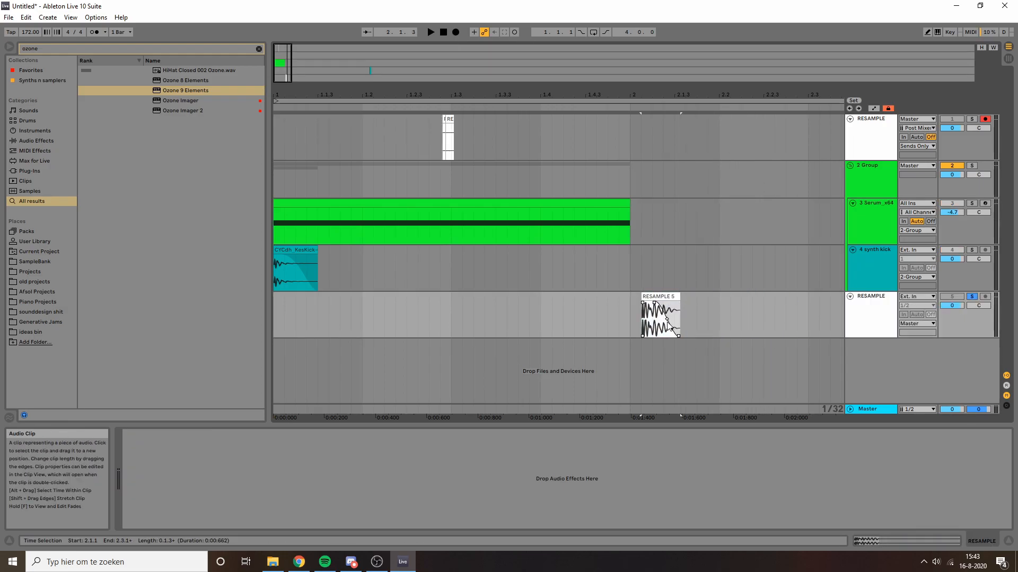
left_click(669, 298)
key("space")
Step: Load a Saturator onto the resample track from a 'sat' browser search
key("ctrl+f")
type("sat")
key("Down")
key("Return")
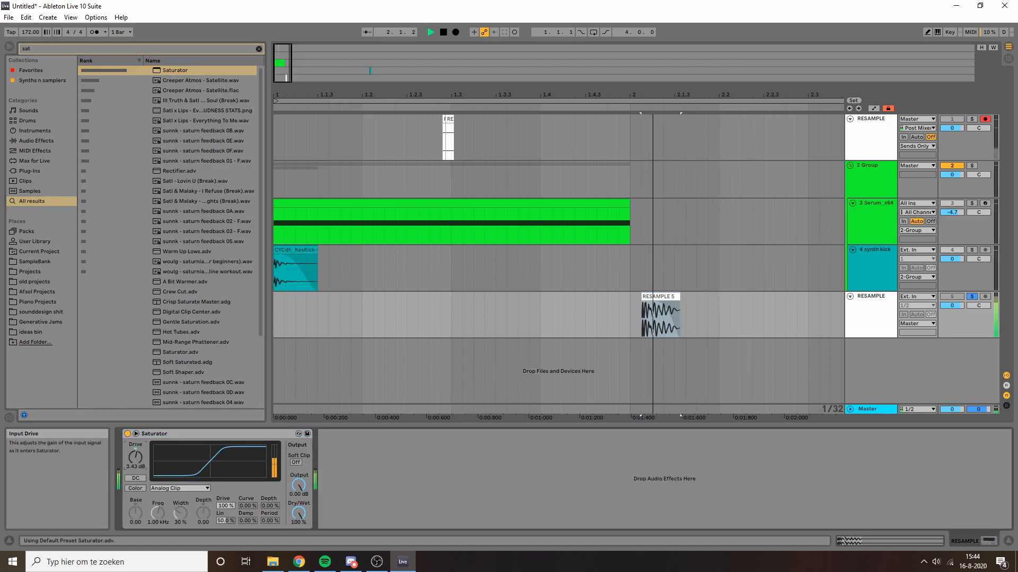
Step: Push Saturator drive to 2.29 dB, load Transpire, then record the processed kick as RESAMPLE 6
left_click_drag(141, 462, 142, 451)
key("ctrl+f")
type("transpire")
key("Down")
key("Return")
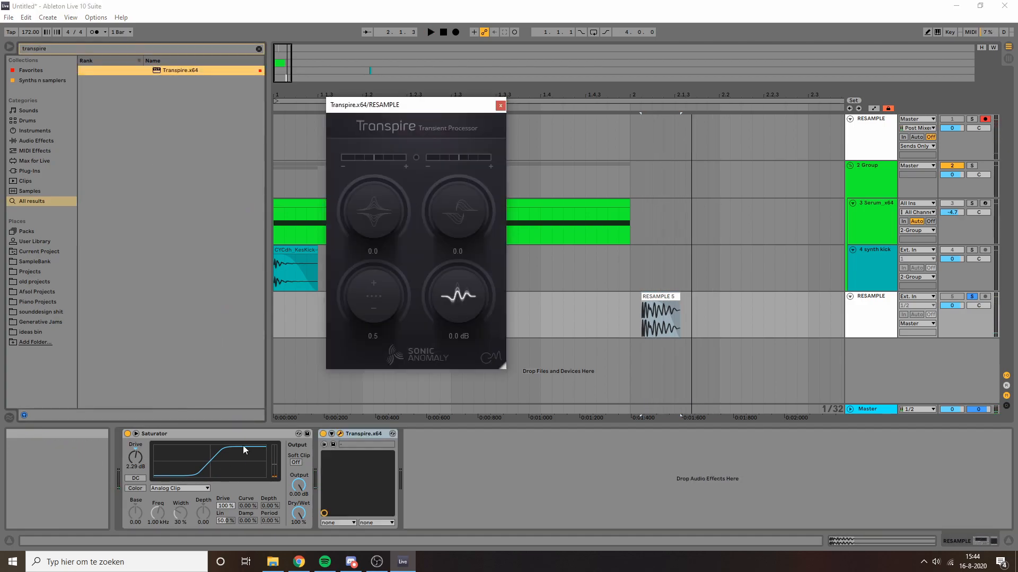
key("ctrl+alt+p")
left_click(457, 33)
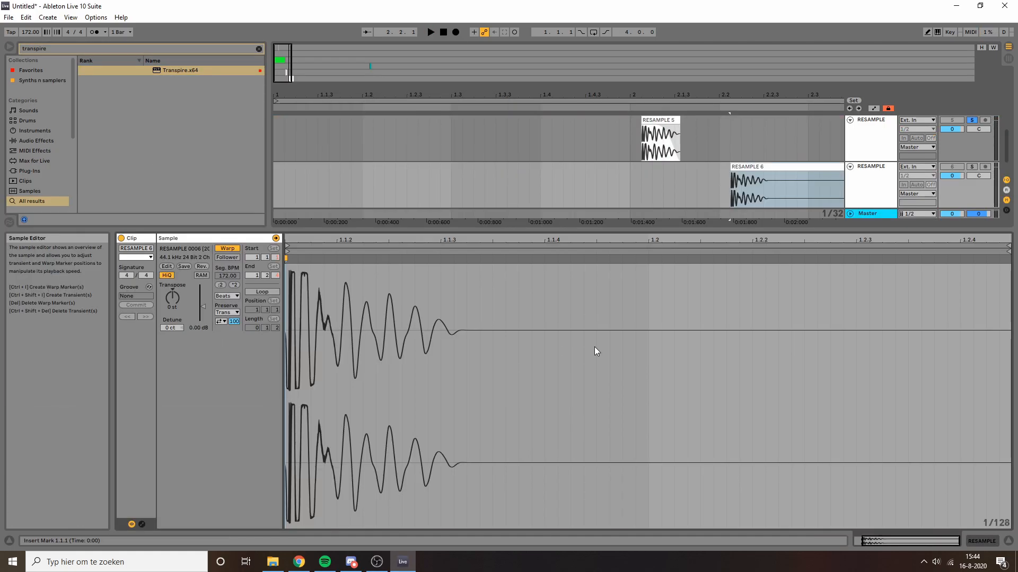
Step: Trim RESAMPLE 6 to start on the kick transient at 2.2.1, solo its track and play it
left_click(769, 167)
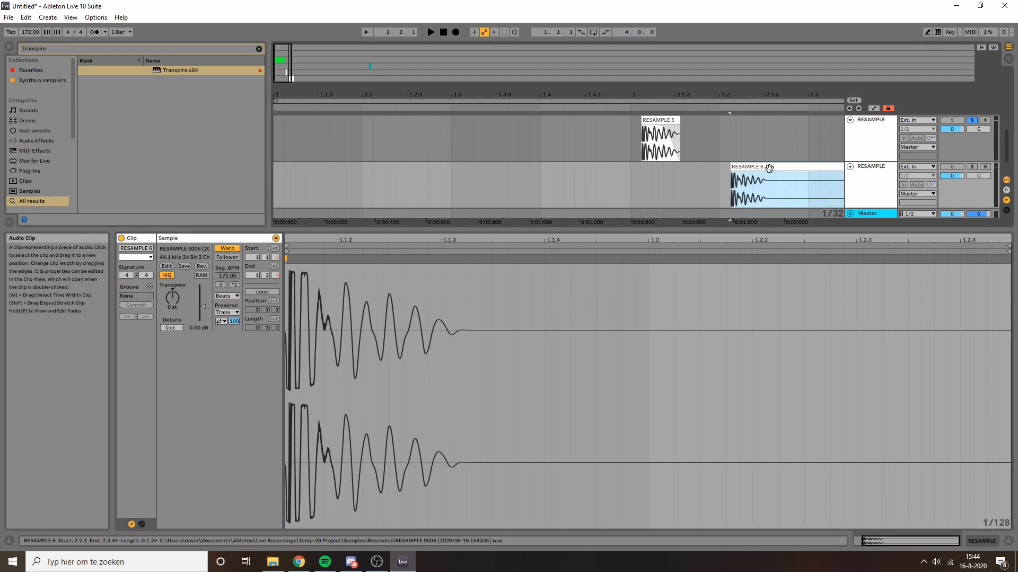
left_click_drag(279, 60, 291, 131)
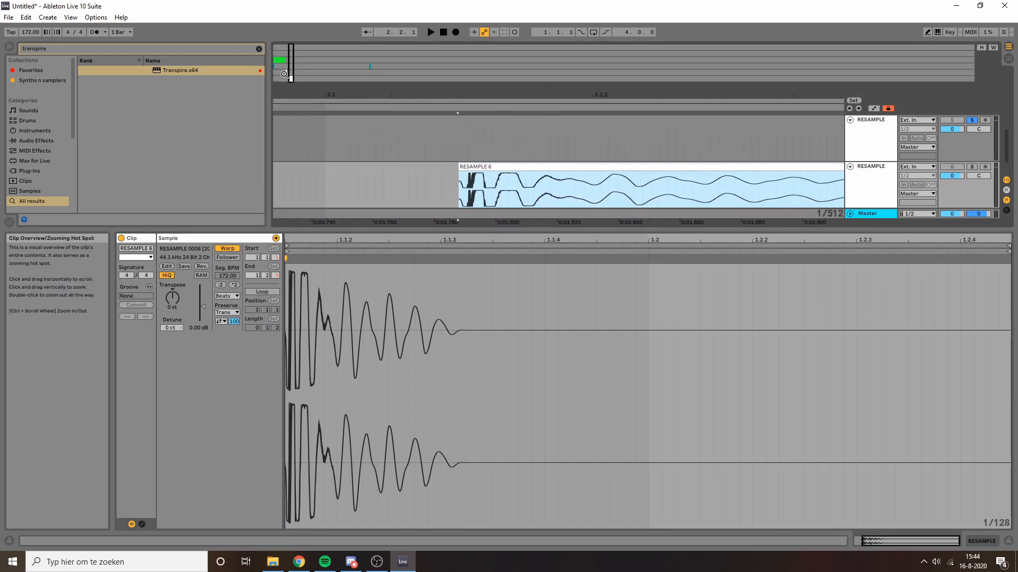
left_click_drag(459, 169, 473, 169)
left_click(484, 166)
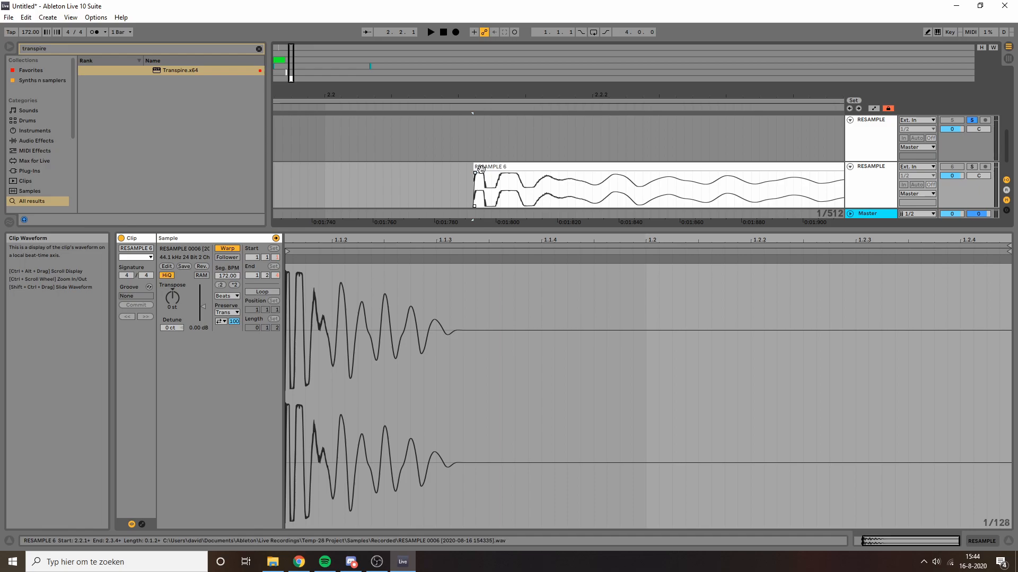
left_click(524, 167)
key("space")
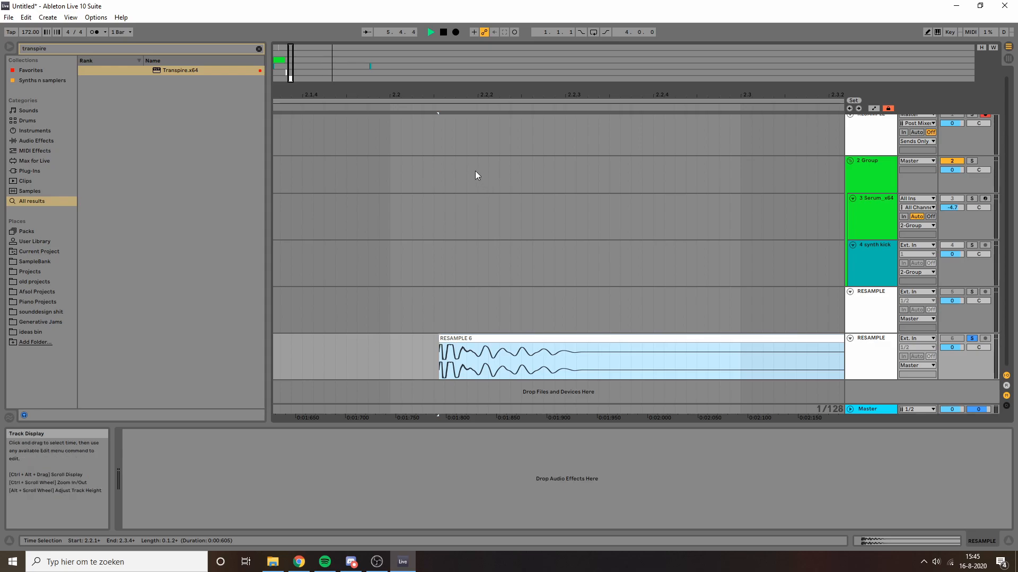
Step: Stop playback, deselect the trimmed clip and bring Discord to the front
key("space")
left_click(391, 352)
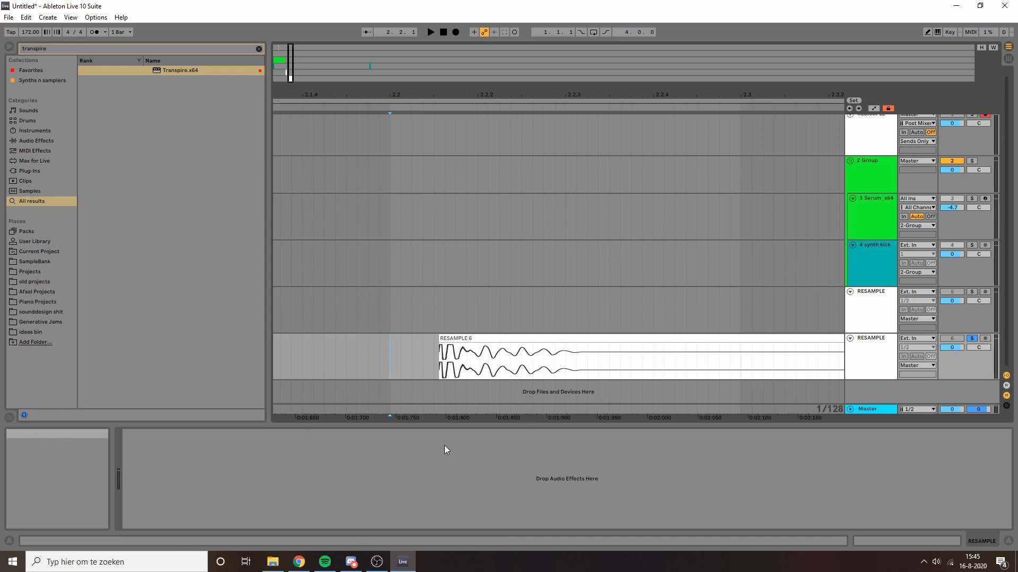
left_click(350, 561)
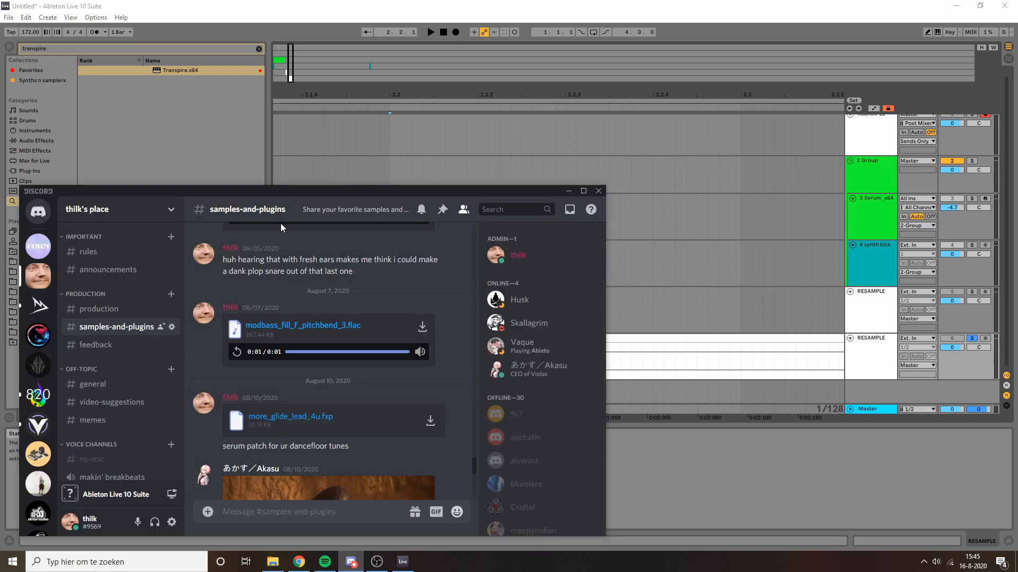